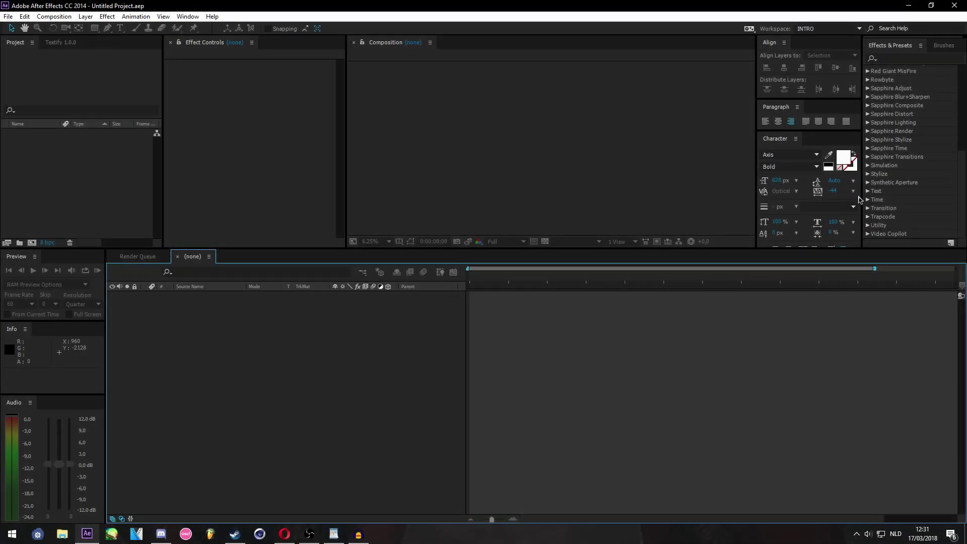
Switch to the DaFont website in the browser and preview the Basic category fonts with the person's first name
key("alt+Tab")
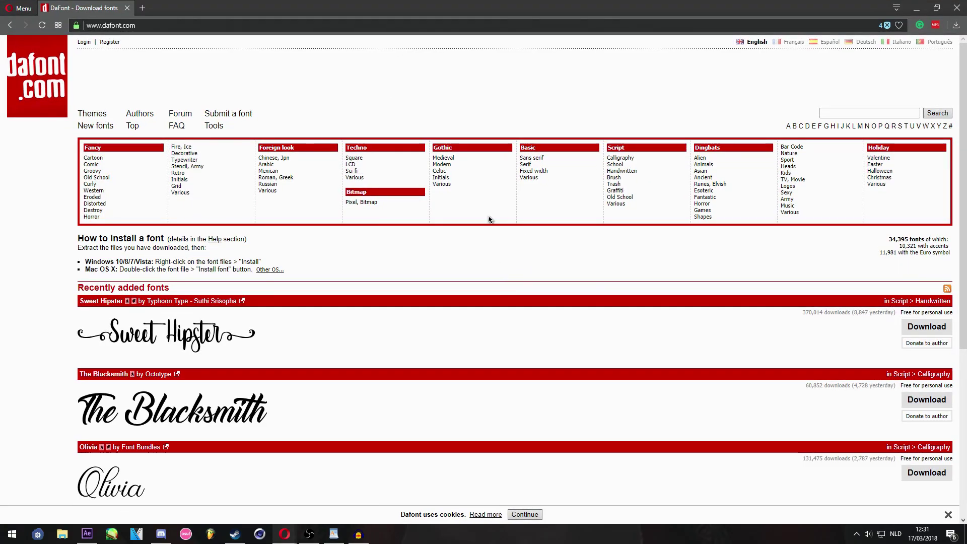
left_click(532, 158)
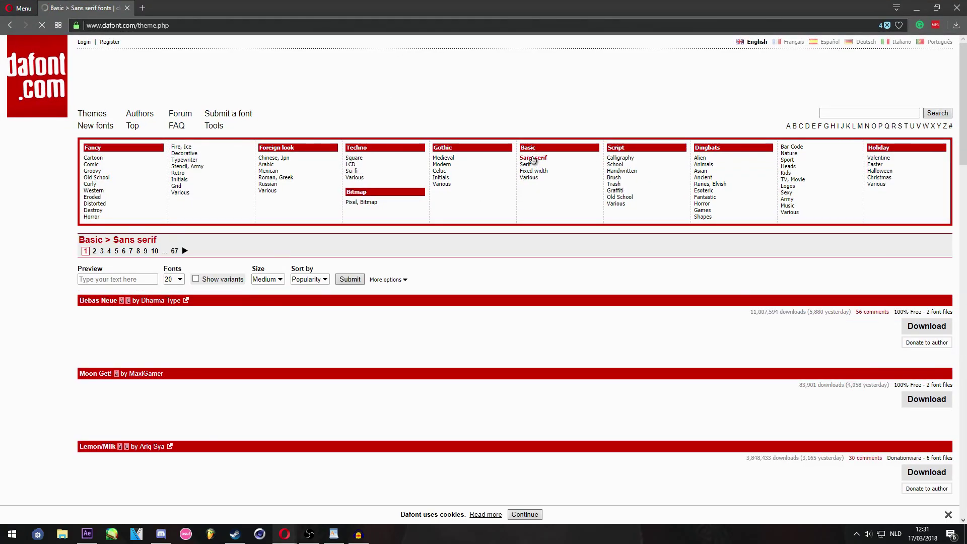
left_click(527, 147)
left_click(109, 280)
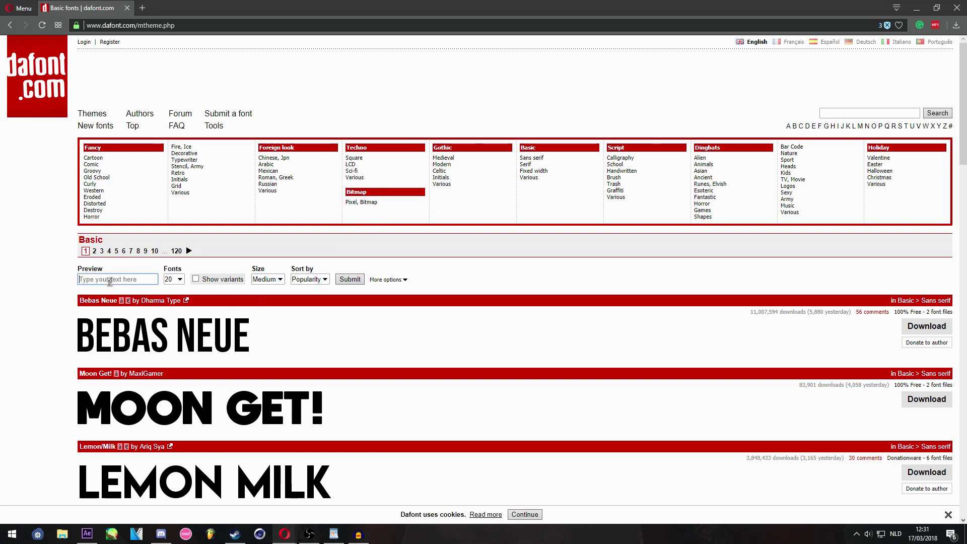
type("matthias")
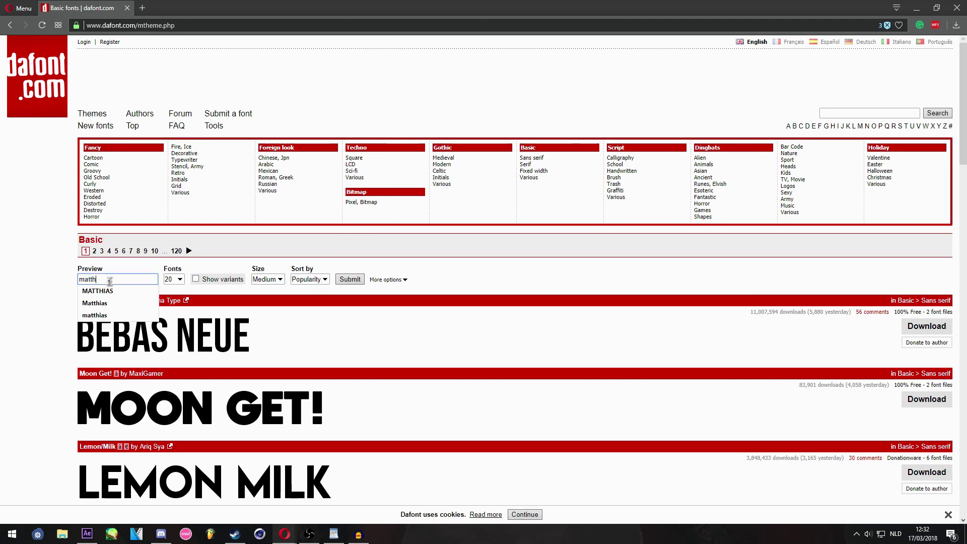
key("Return")
scroll(127, 316, "down", 20)
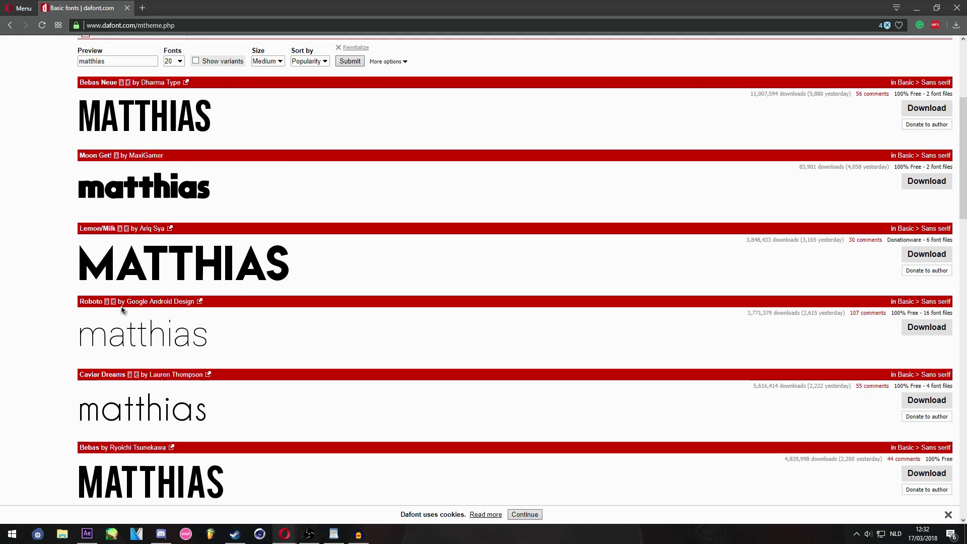
scroll(170, 328, "down", 3)
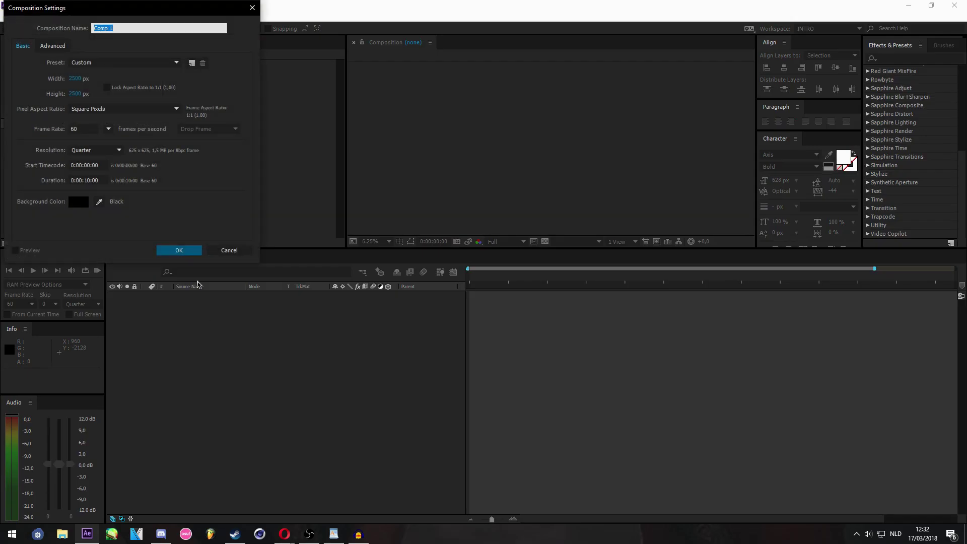
Switch to After Effects, create a composition named TEXT, and set its size to 4000 x 2000 px
key("Return")
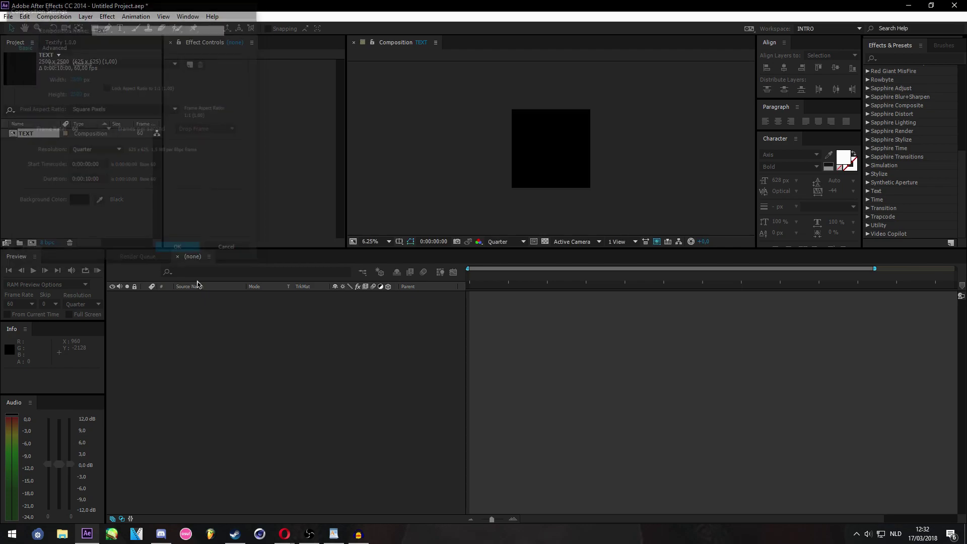
scroll(409, 180, "up", 1)
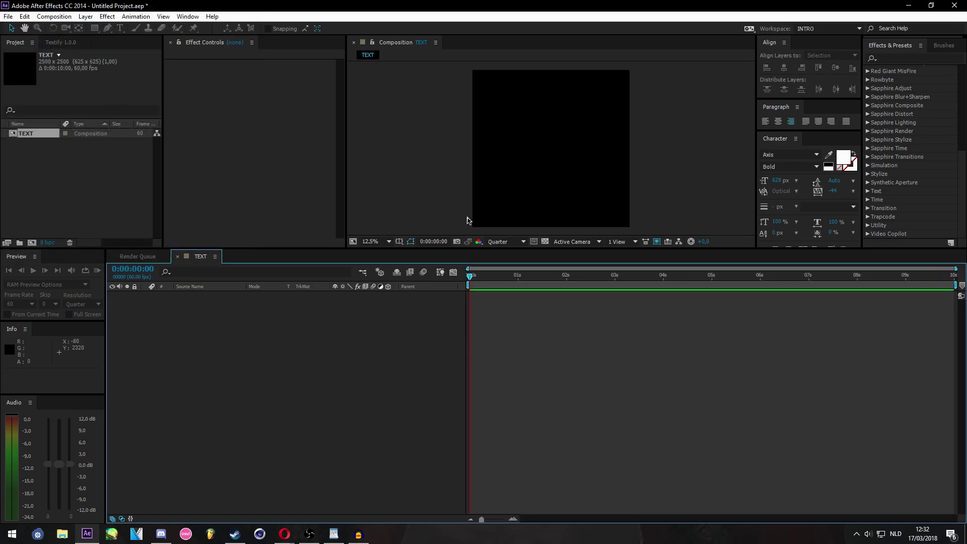
left_click(54, 17)
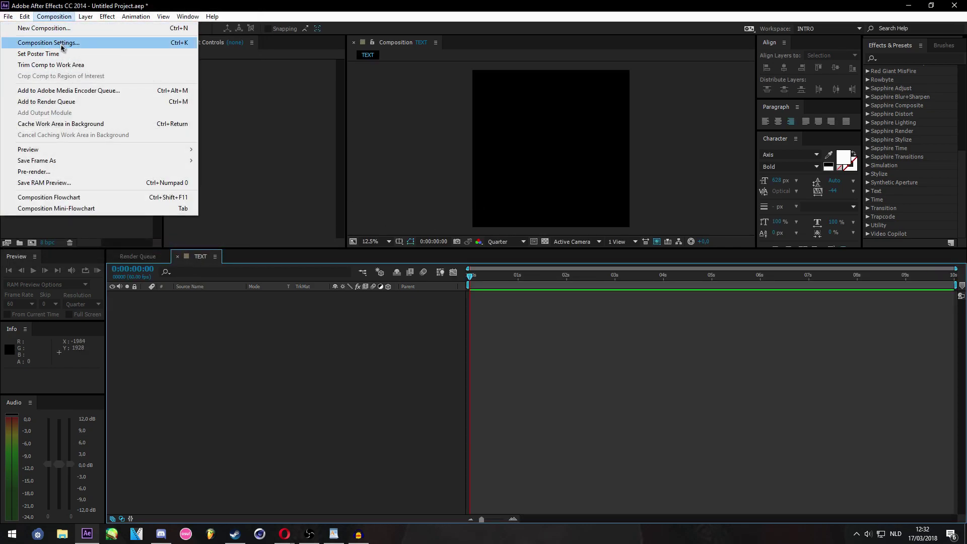
left_click(81, 39)
left_click_drag(77, 94, 22, 81)
left_click_drag(77, 93, 245, 98)
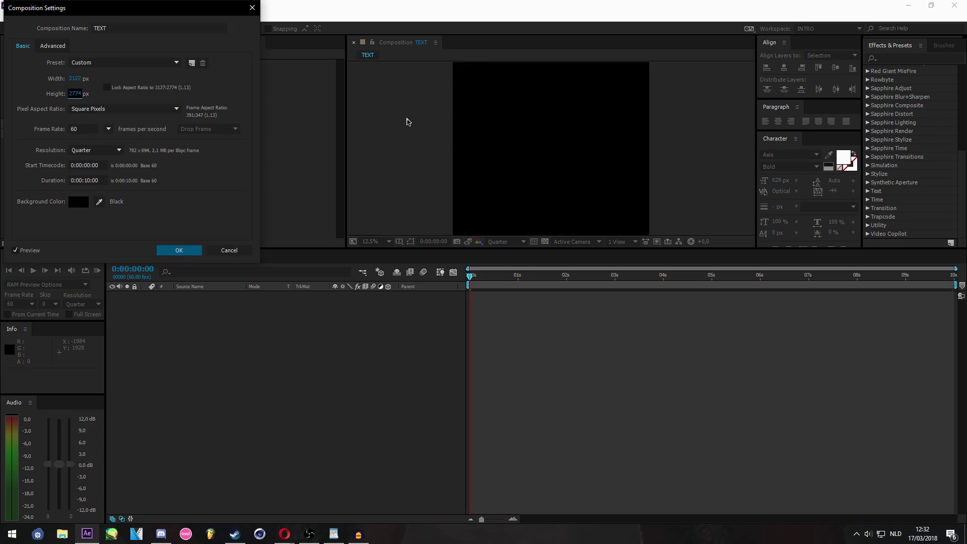
left_click_drag(77, 94, 1, 100)
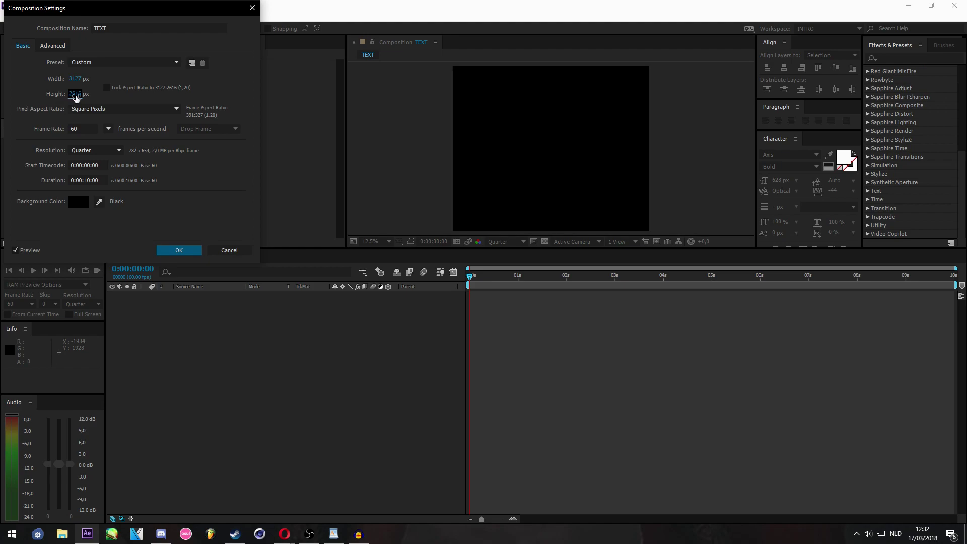
left_click(76, 96)
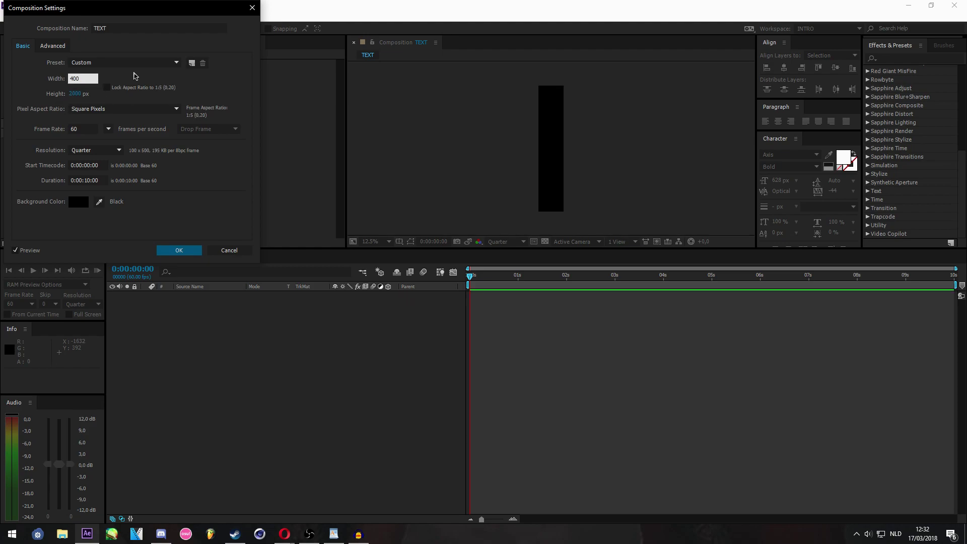
type("0")
key("Return")
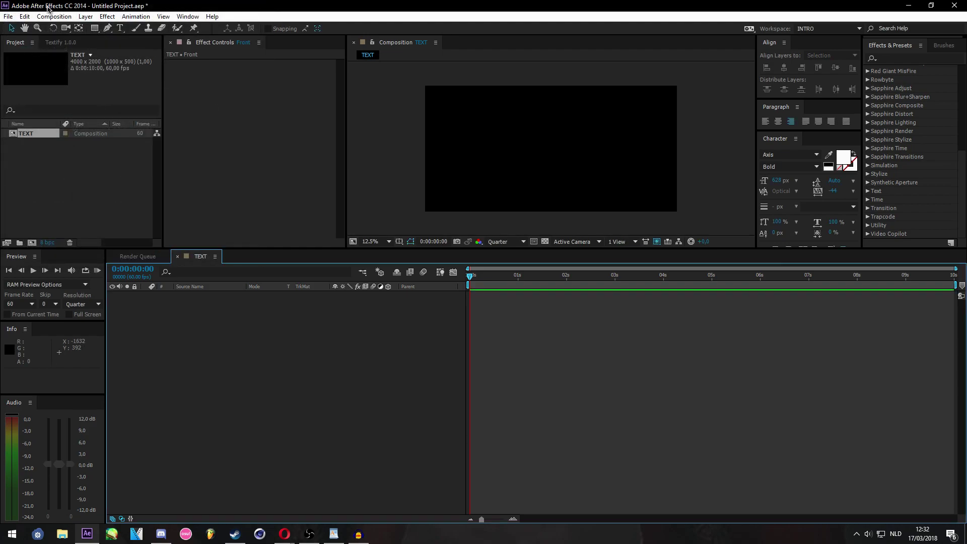
Add a text layer containing the person's first name in capitals to the TEXT composition
left_click(120, 28)
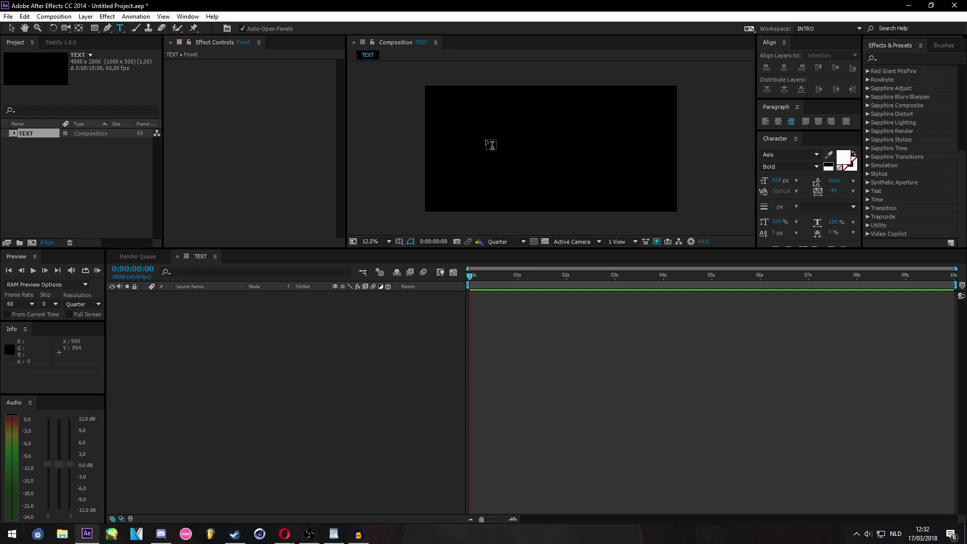
left_click(494, 141)
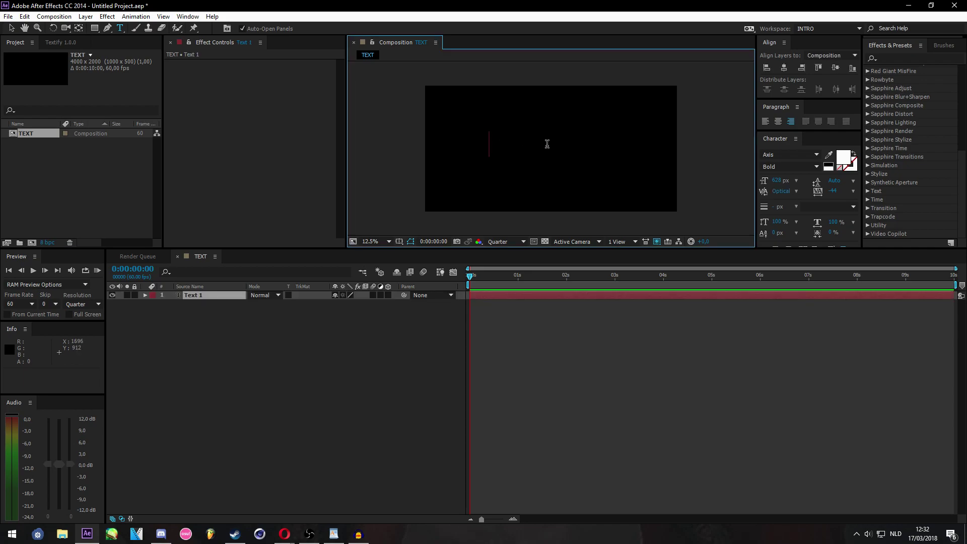
type("MATTHIAS")
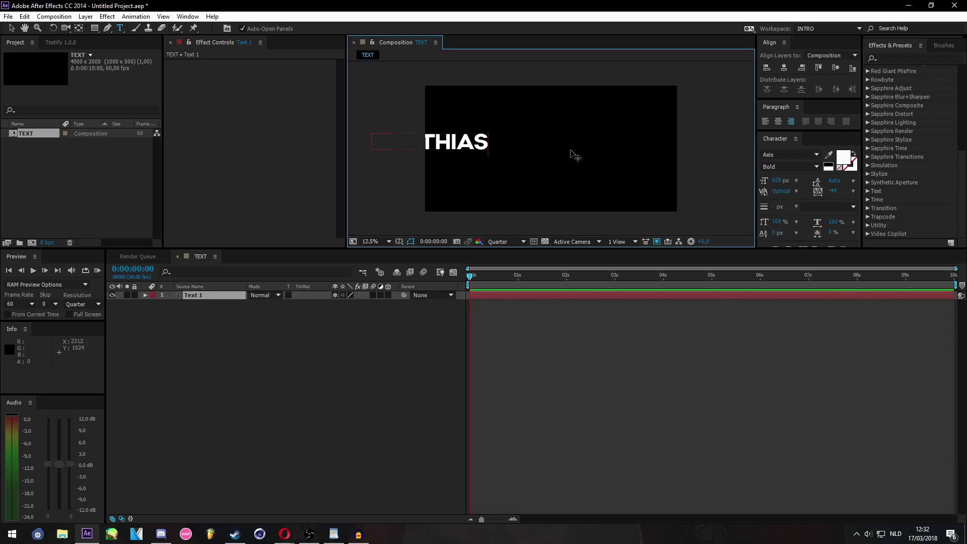
left_click(322, 384)
left_click(225, 297)
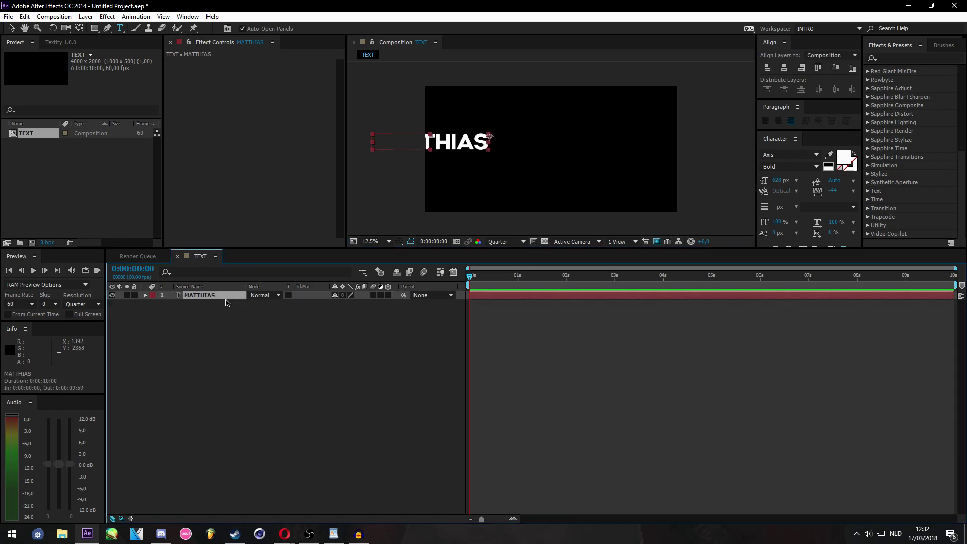
Centre the name text layer vertically and horizontally in the composition
left_click(837, 69)
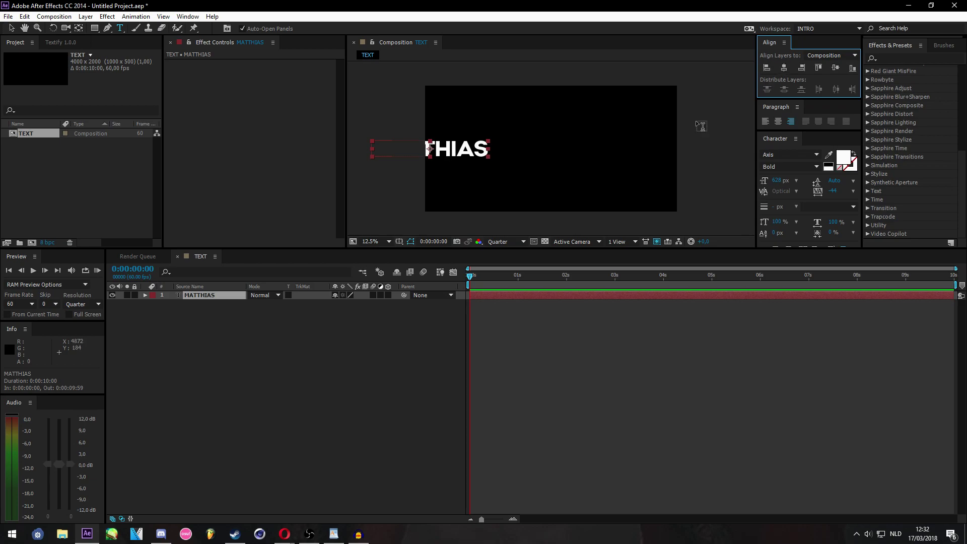
left_click(214, 300)
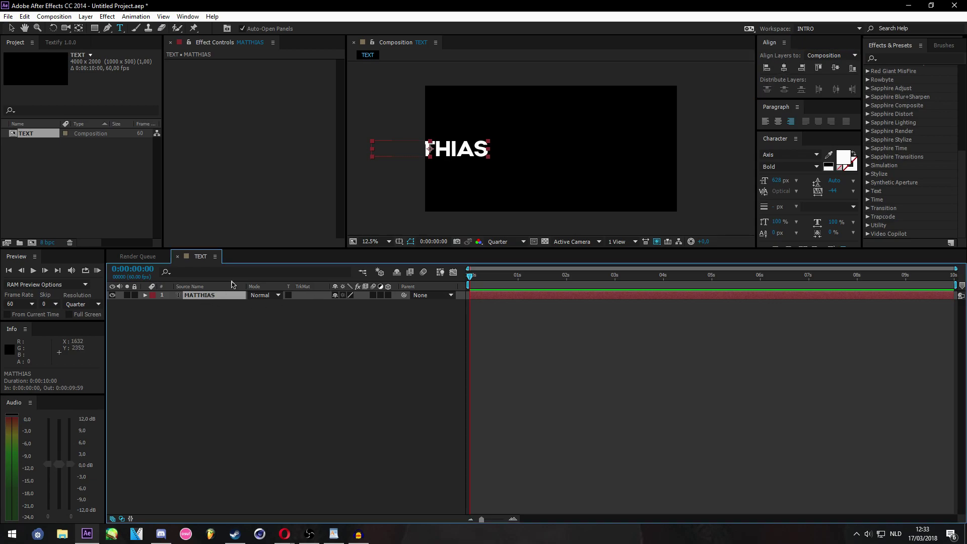
left_click(835, 68)
left_click(784, 67)
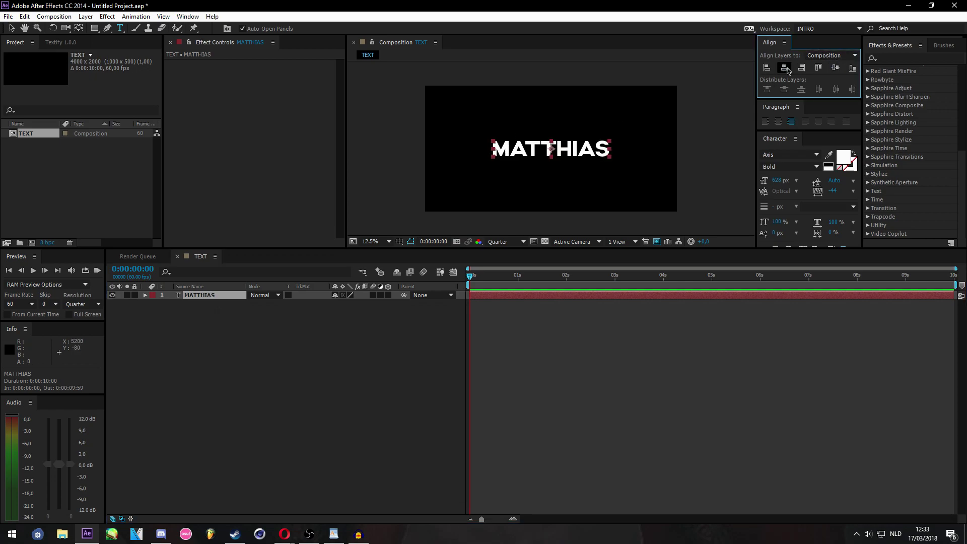
Change the font of the whole name text to PRIMETIME
double_click(554, 149)
left_click(817, 155)
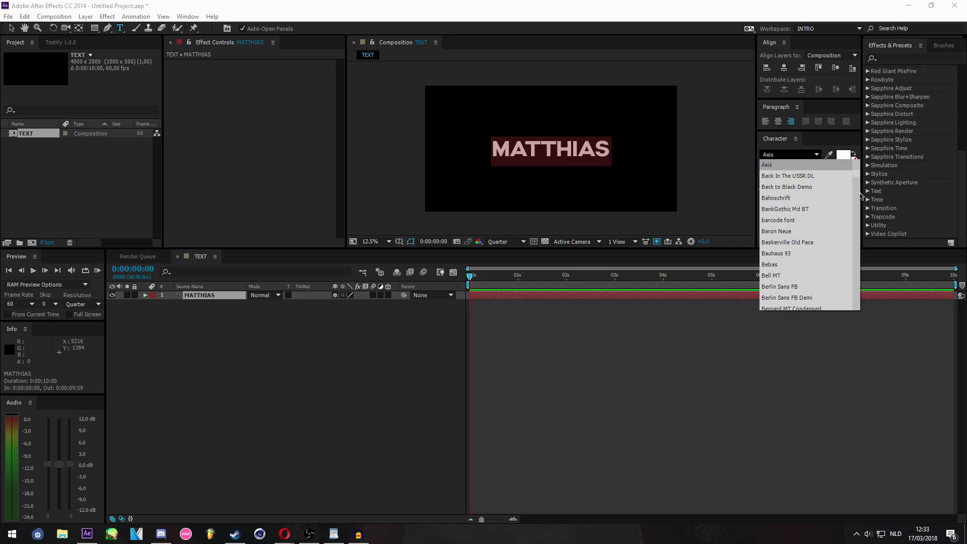
key("t")
key("r")
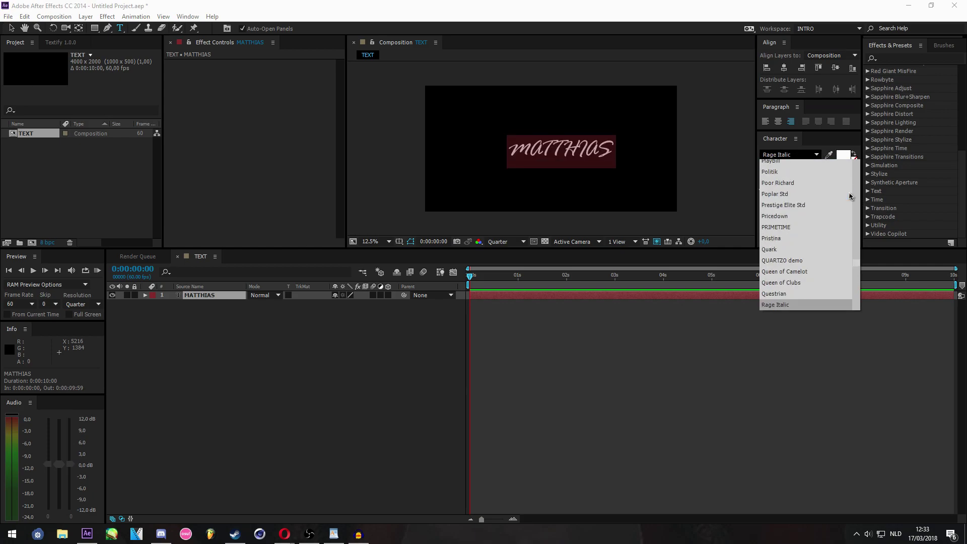
key("a")
key("o")
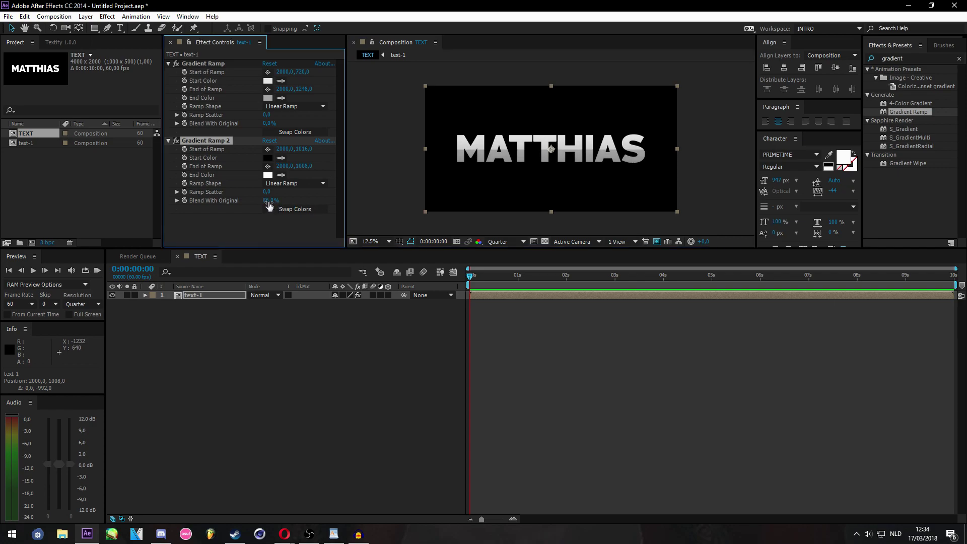
Set Blend With Original of the second Gradient Ramp on the text-1 layer to 97%
key("Return")
left_click(227, 347)
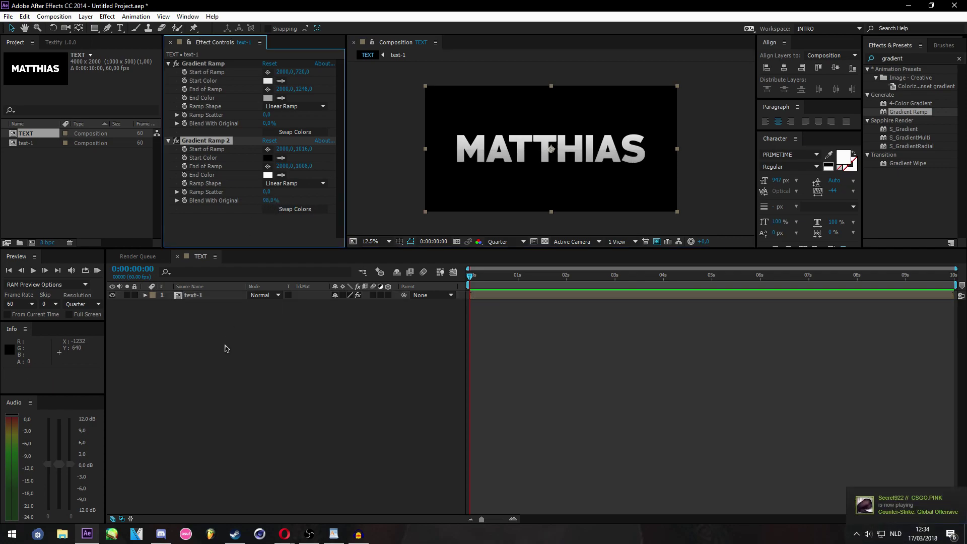
scroll(529, 164, "up", 1)
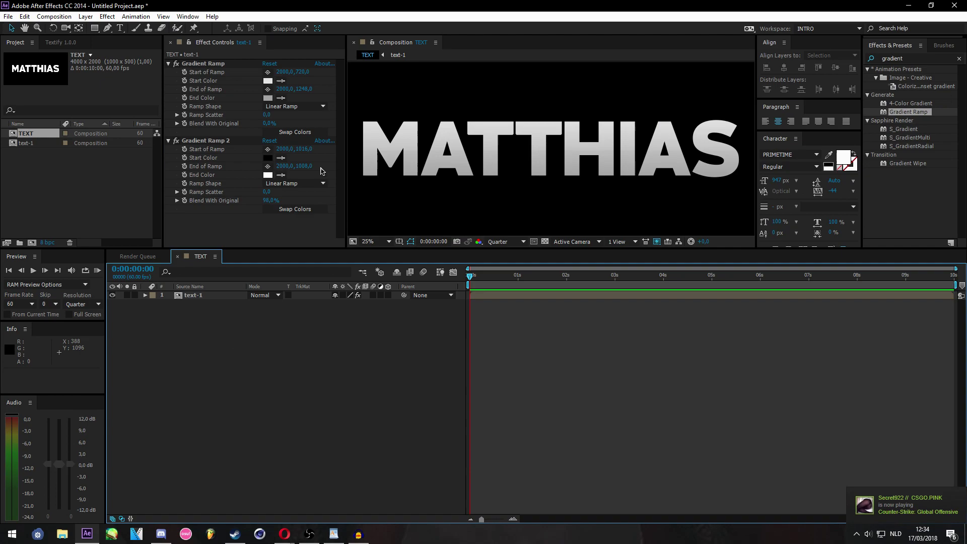
left_click(271, 201)
type("97")
key("Return")
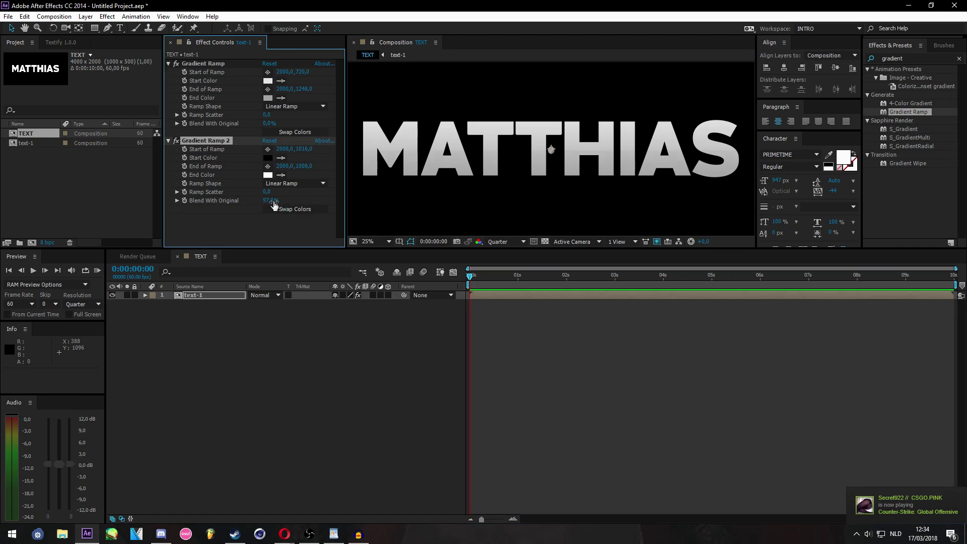
scroll(431, 192, "down", 1)
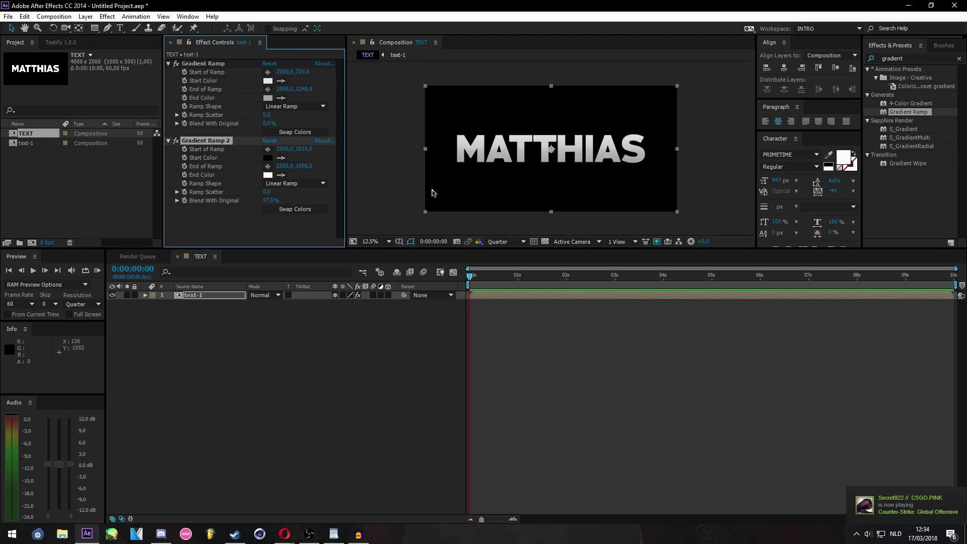
left_click(288, 340)
Pre-compose the text-1 layer into a new composition named text-2, moving all attributes into it
right_click(212, 295)
left_click(246, 432)
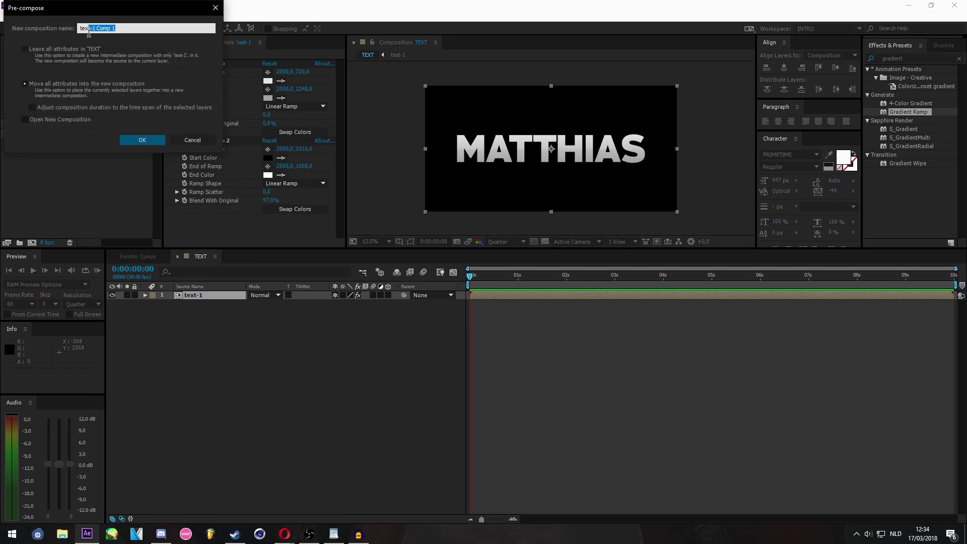
key("Return")
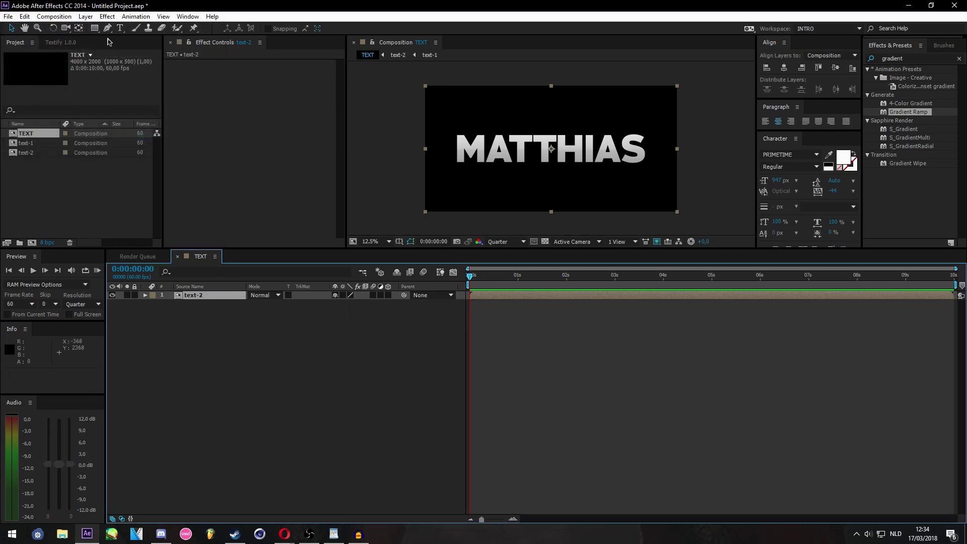
Show the transparency grid and add an Inner Shadow layer style to the text-2 layer
left_click(545, 241)
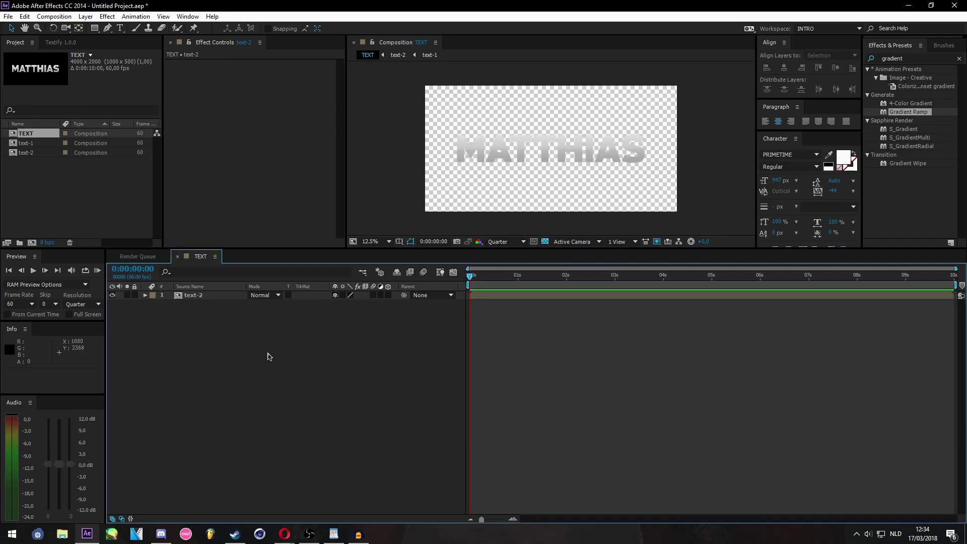
left_click(189, 296)
right_click(191, 297)
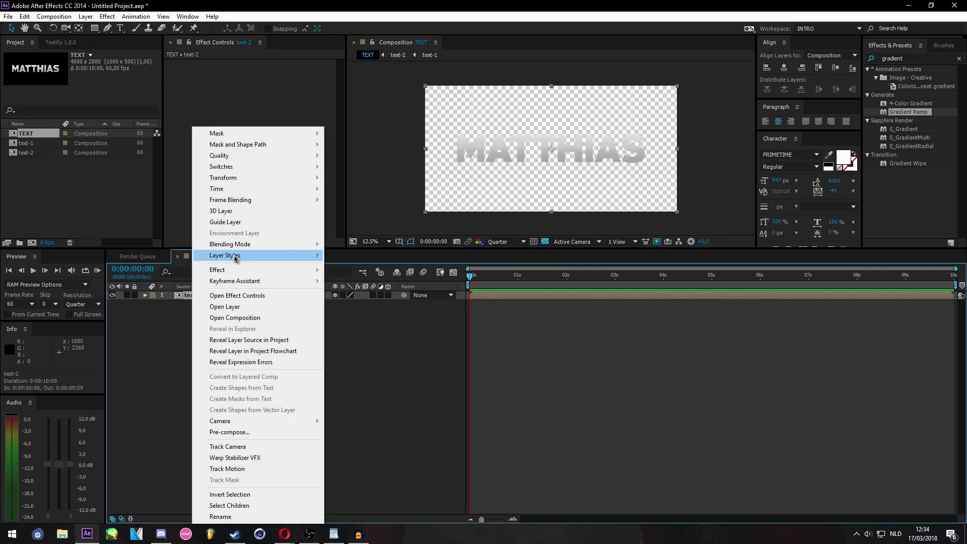
mouse_move(235, 256)
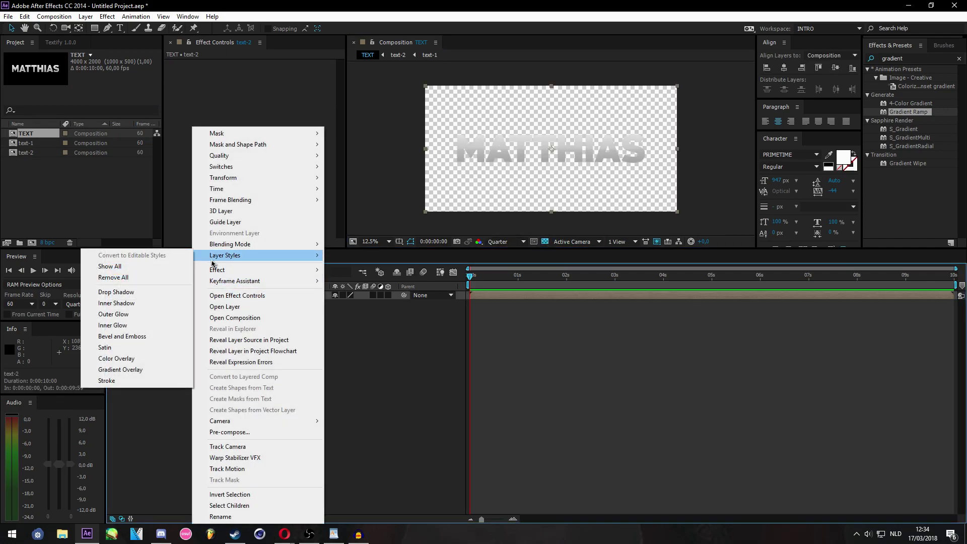
left_click(146, 303)
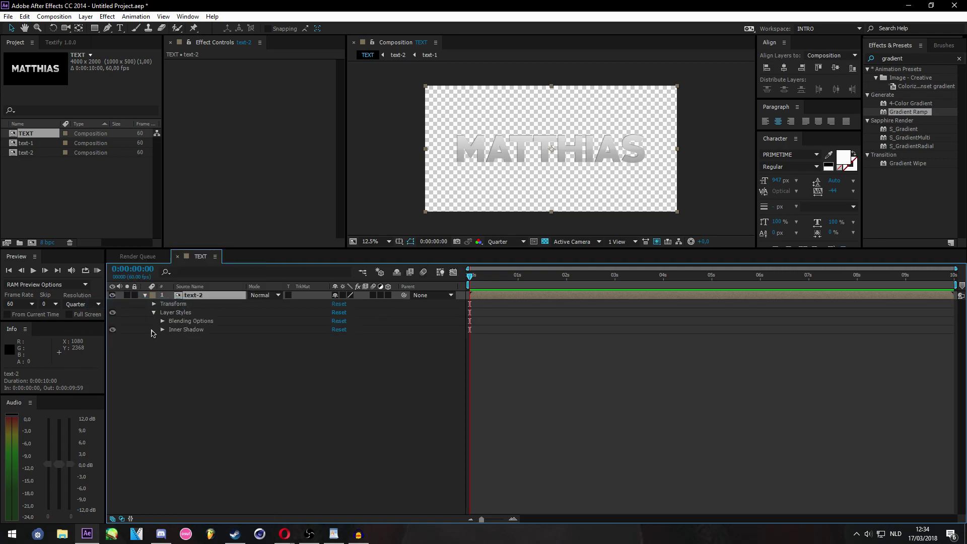
Set the Inner Shadow angle on the text-2 layer to 270° by entering 90+180
left_click(162, 337)
left_click(162, 330)
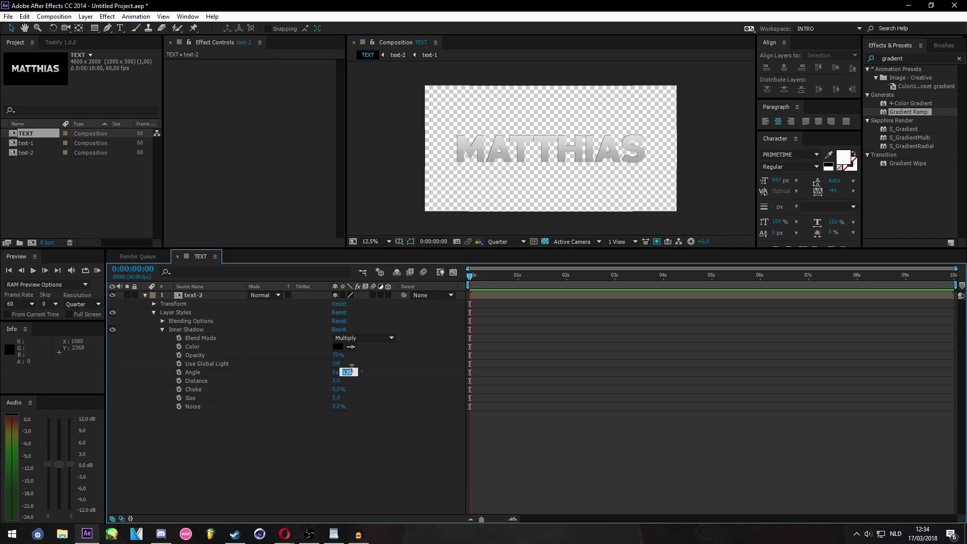
key("Return")
key("Return")
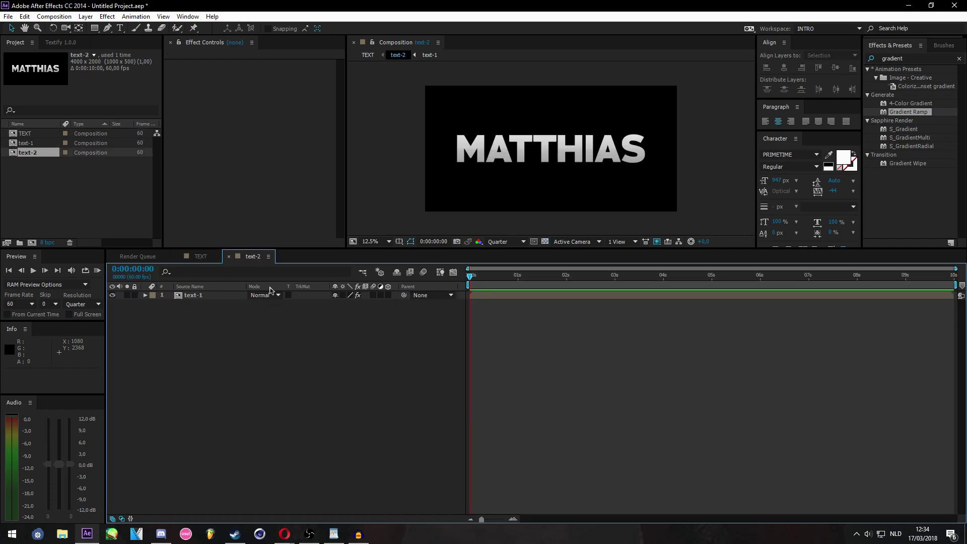
left_click(216, 253)
left_click(349, 372)
type("0")
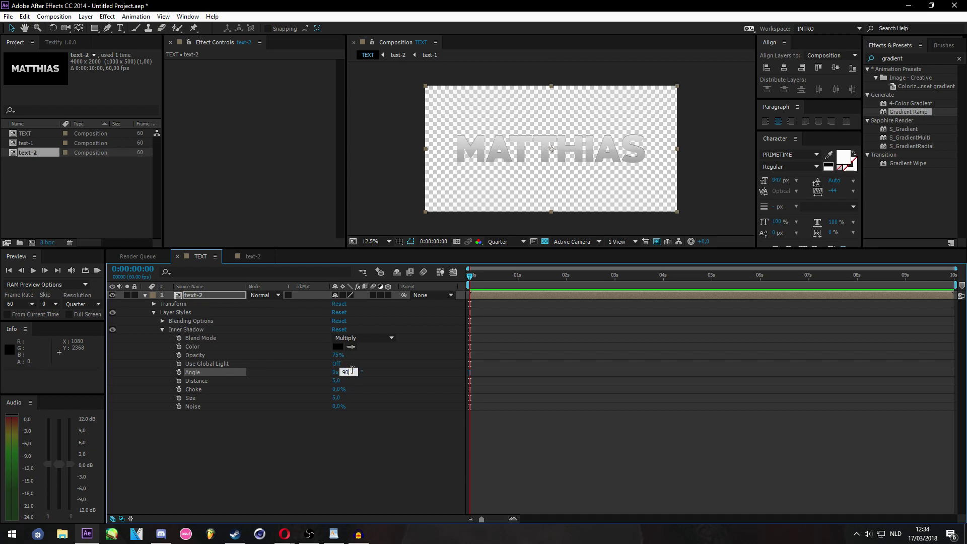
type("+180")
key("Return")
key("Return")
Raise the Inner Shadow's distance to about 30 and set its opacity to 10%
left_click(336, 398)
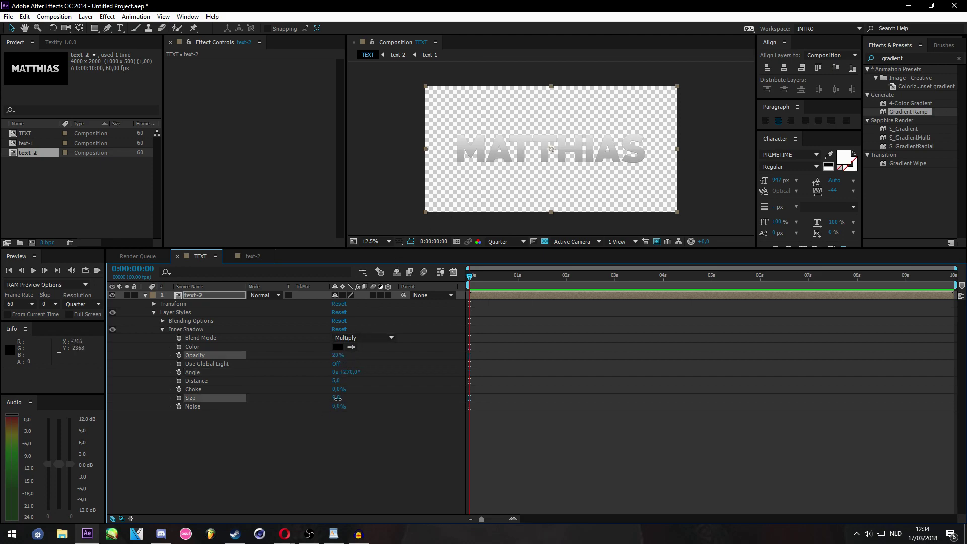
left_click_drag(360, 400, 340, 381)
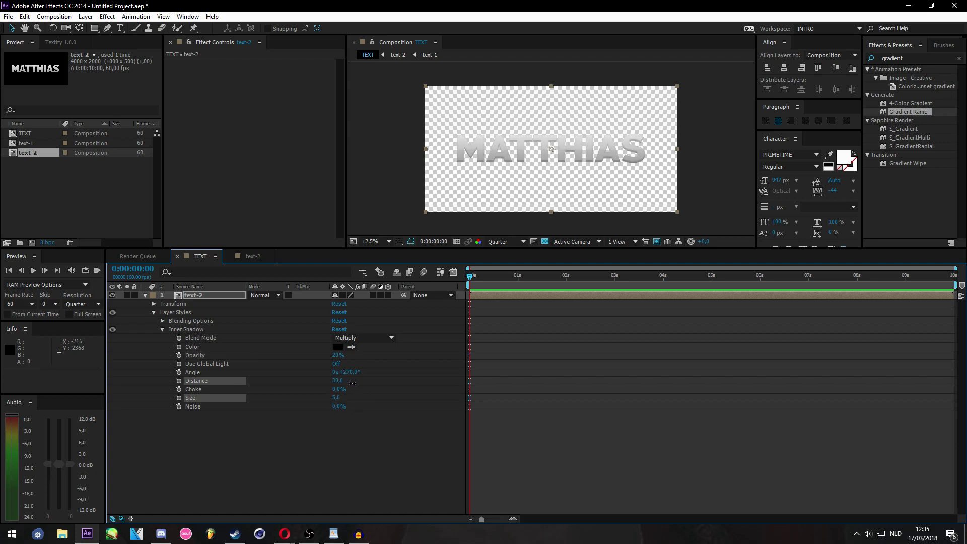
left_click(352, 383)
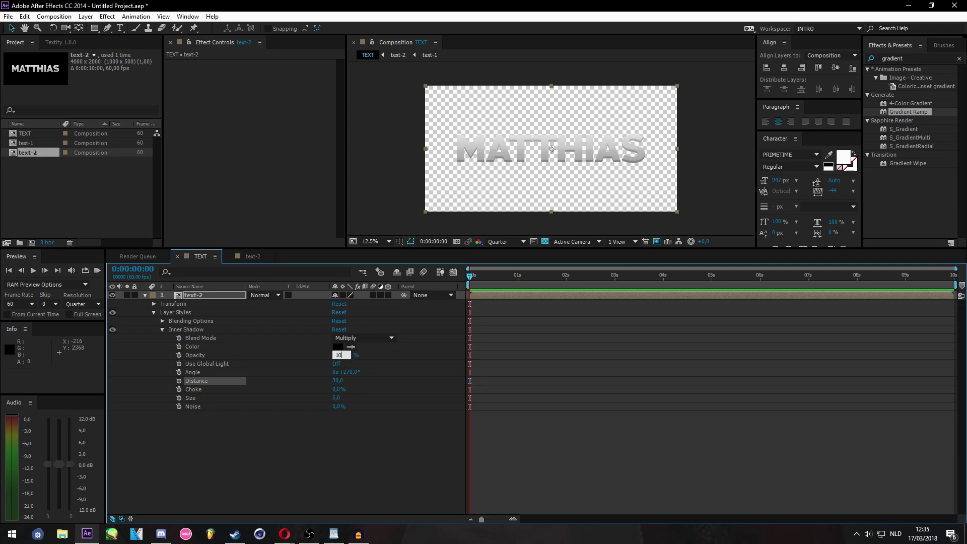
key("Return")
left_click(408, 356)
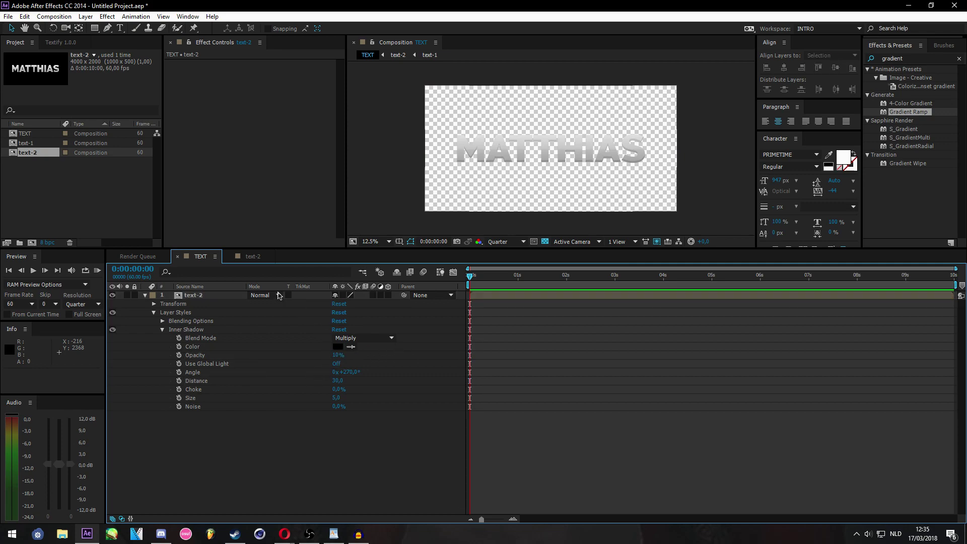
Pre-compose the text-2 layer into a new composition named text-3, moving all attributes into it
right_click(210, 299)
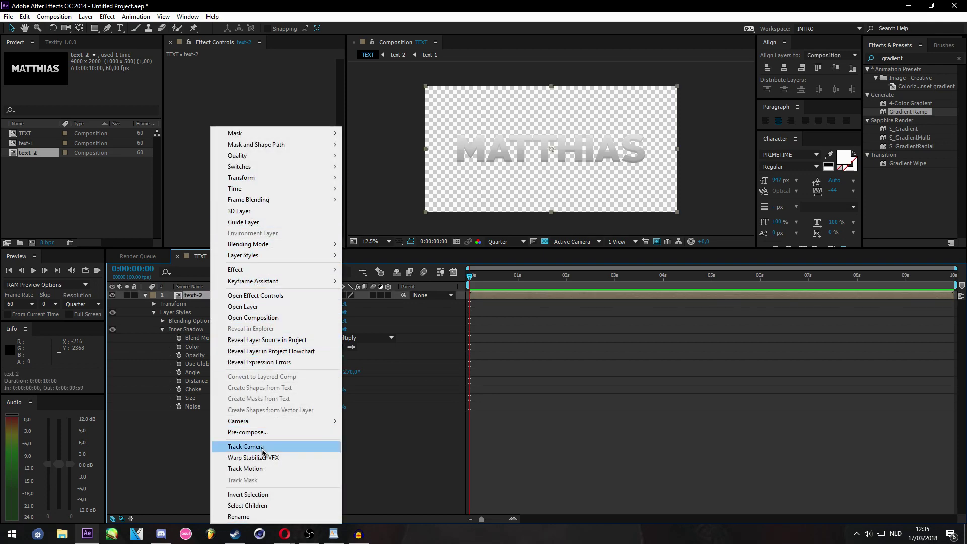
left_click(247, 432)
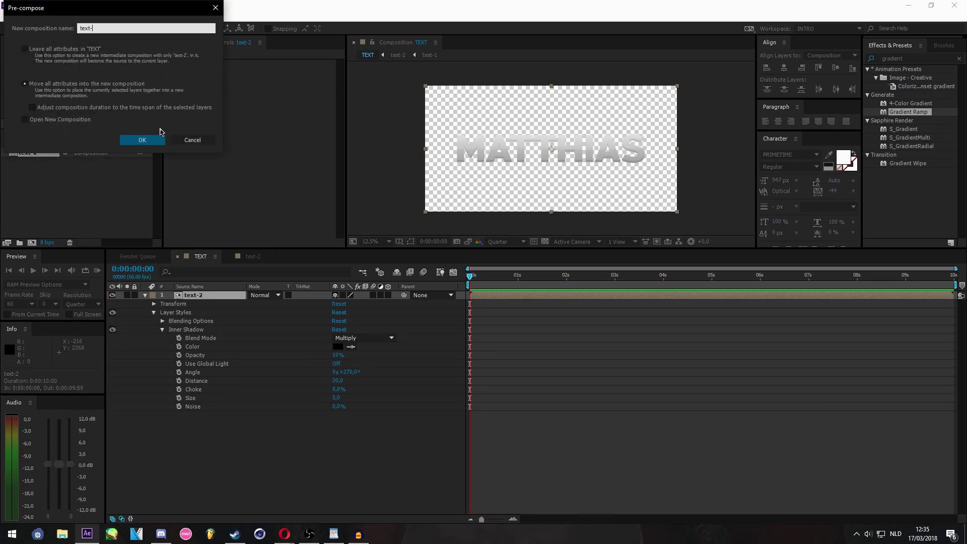
key("Return")
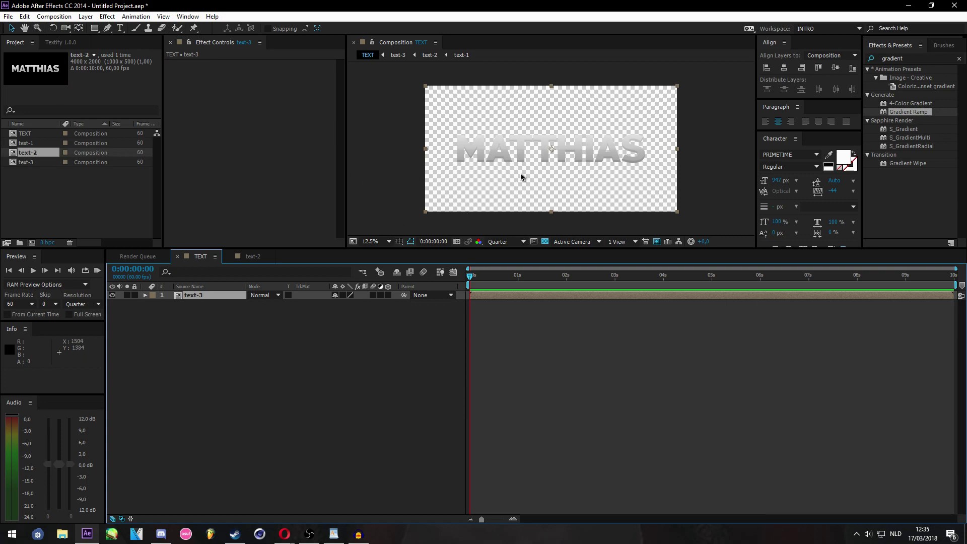
Add a Stroke layer style to the text-3 layer
key("period")
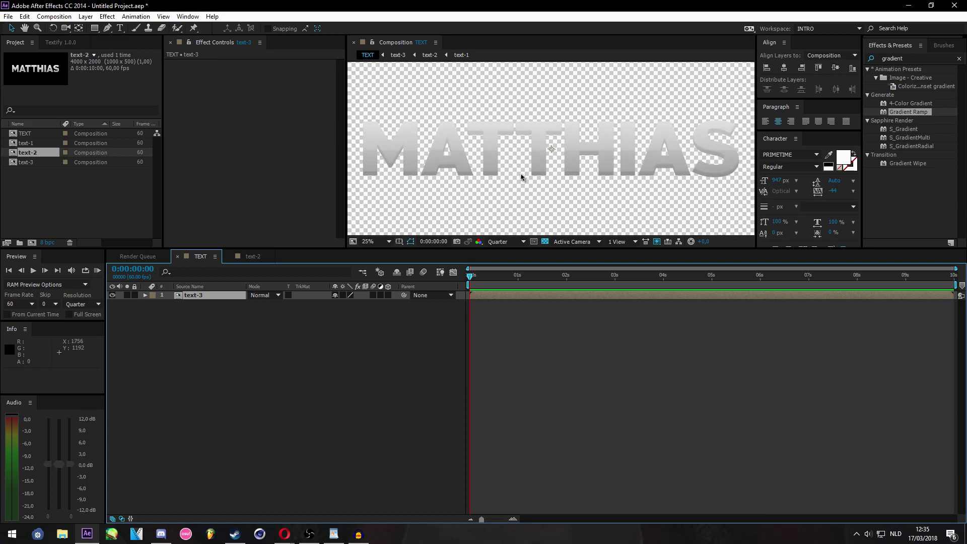
right_click(219, 298)
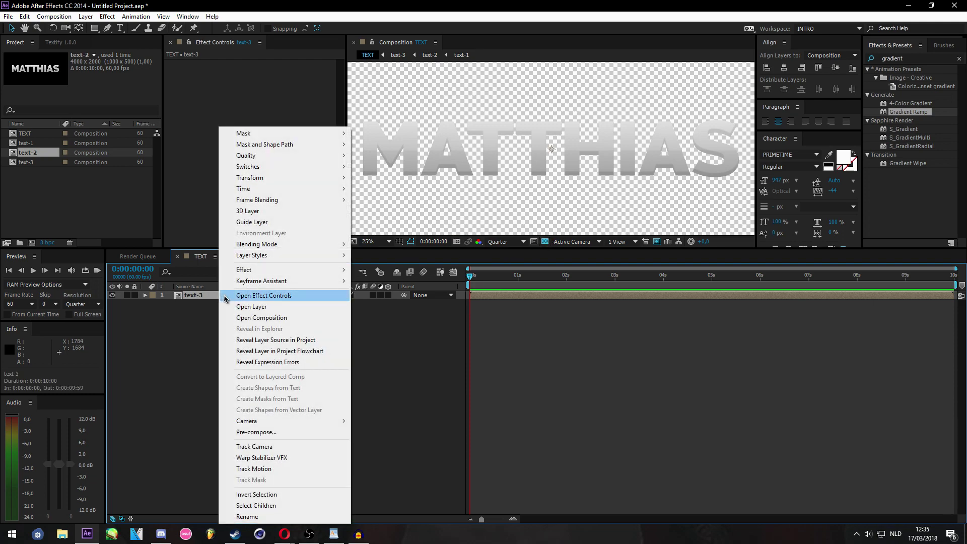
mouse_move(282, 256)
left_click(137, 380)
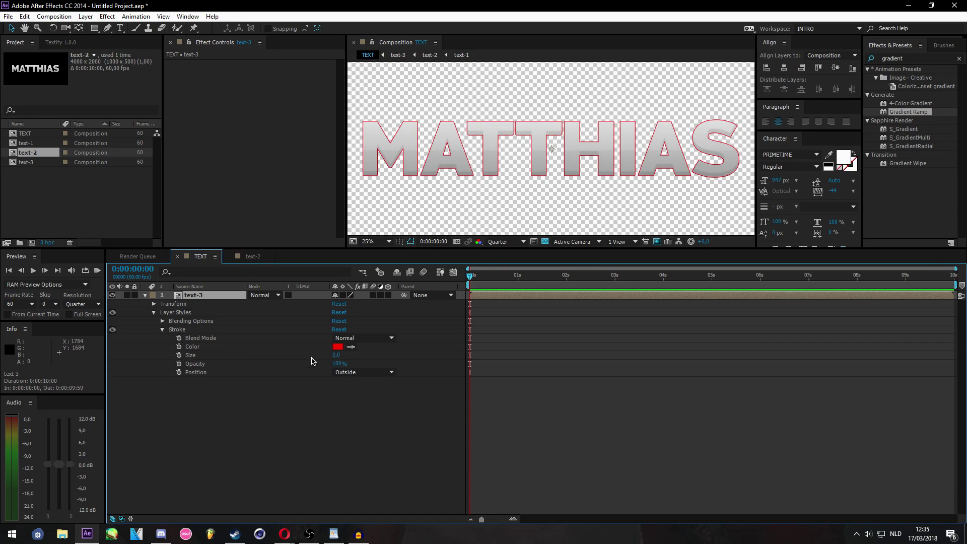
Increase the Stroke's size on the text-3 layer and change its colour from red to a dark tone
left_click_drag(337, 358, 351, 356)
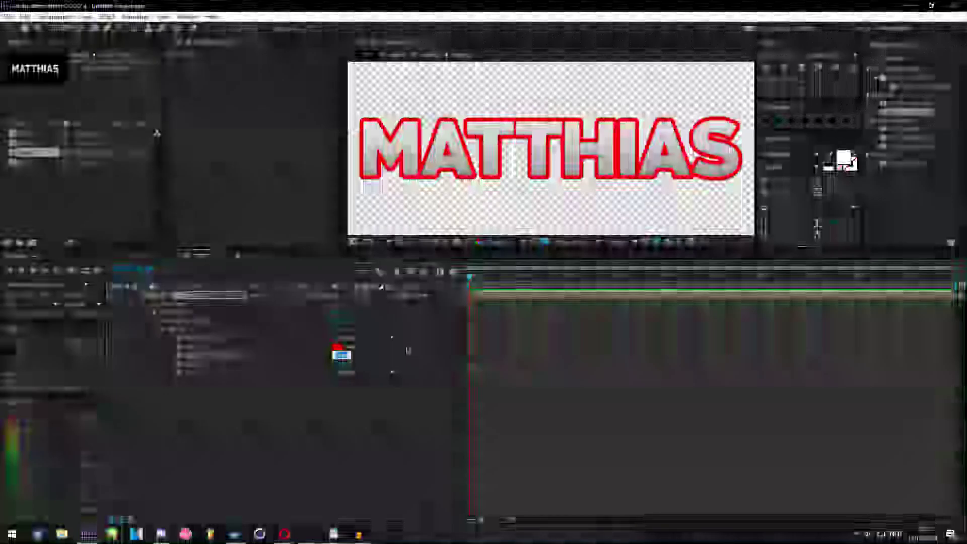
type("10")
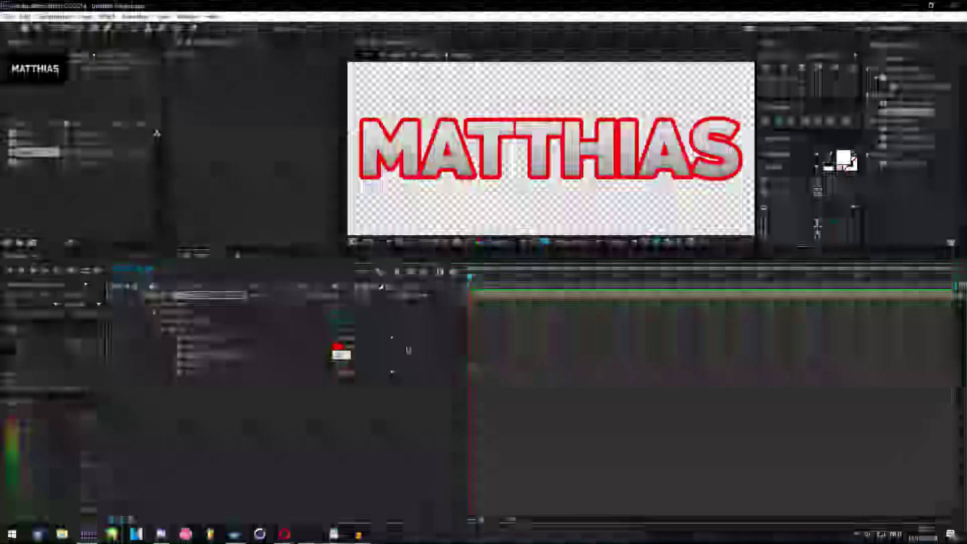
key("Return")
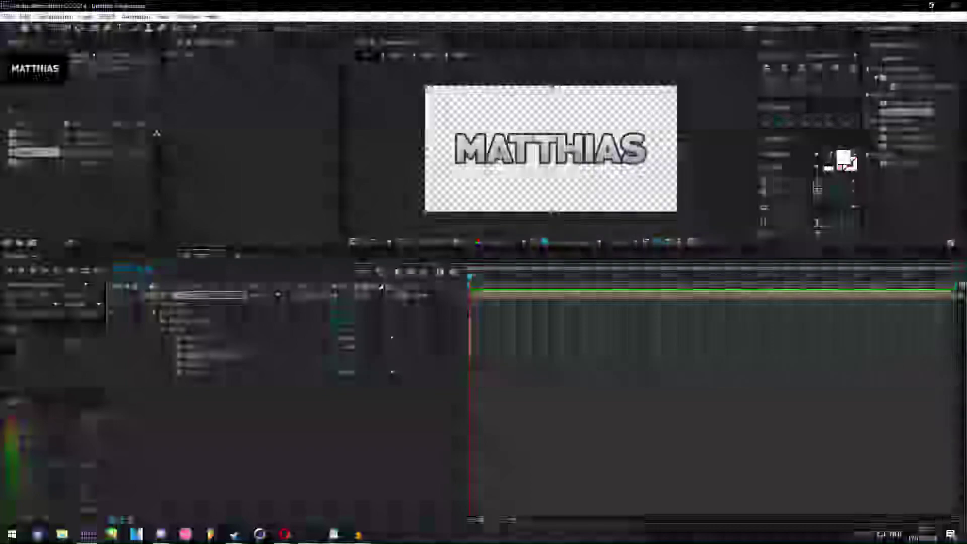
left_click(341, 355)
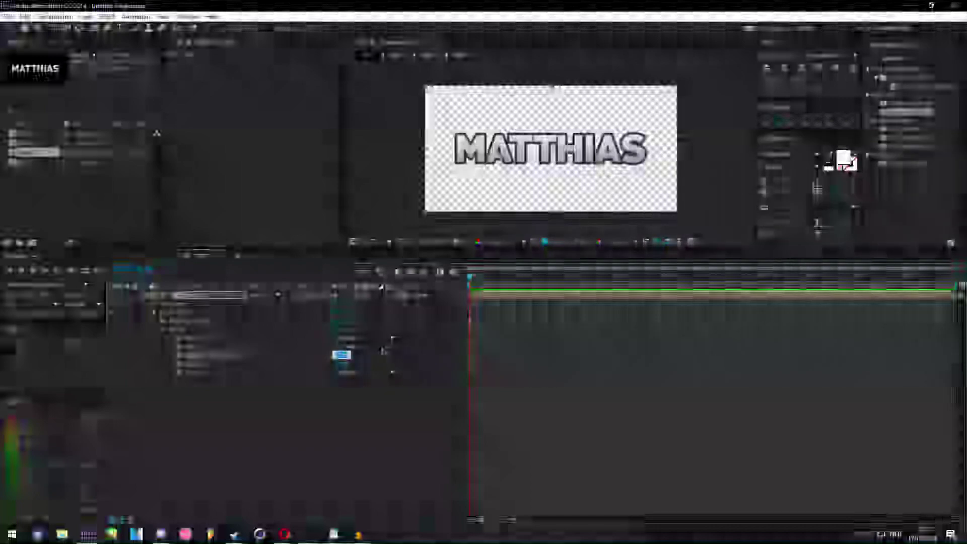
left_click(378, 351)
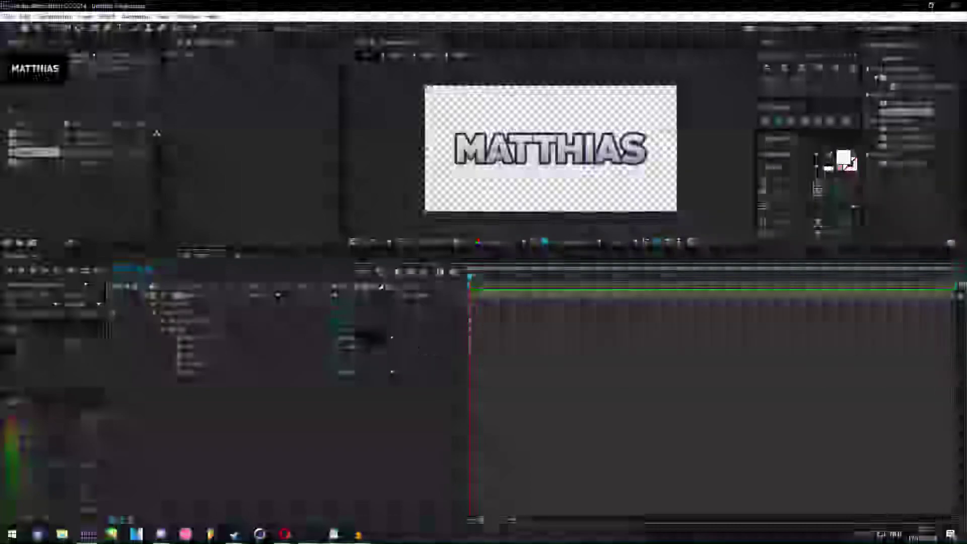
Duplicate the text-3 layer and remove the Stroke layer style from the upper copy
left_click(203, 297)
key("ctrl+d")
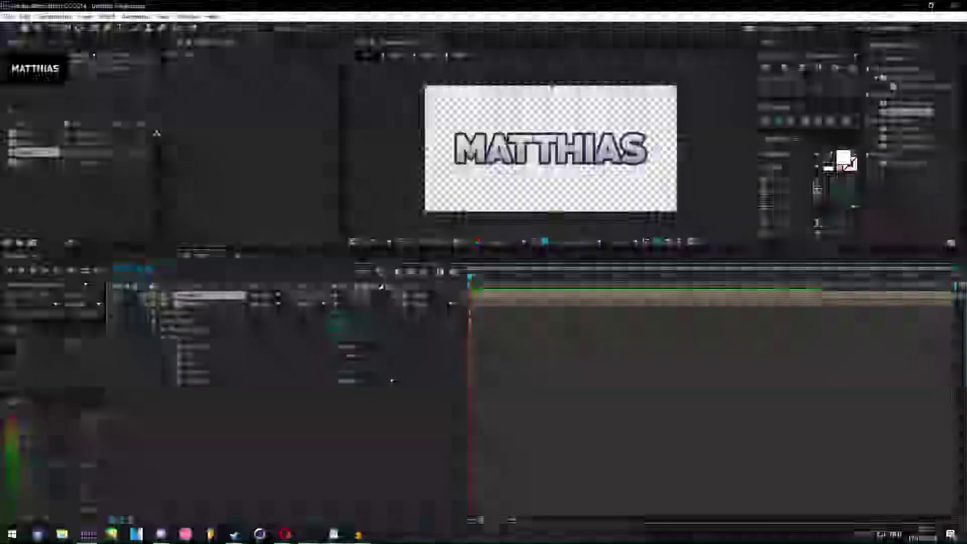
left_click(146, 295)
left_click(154, 312)
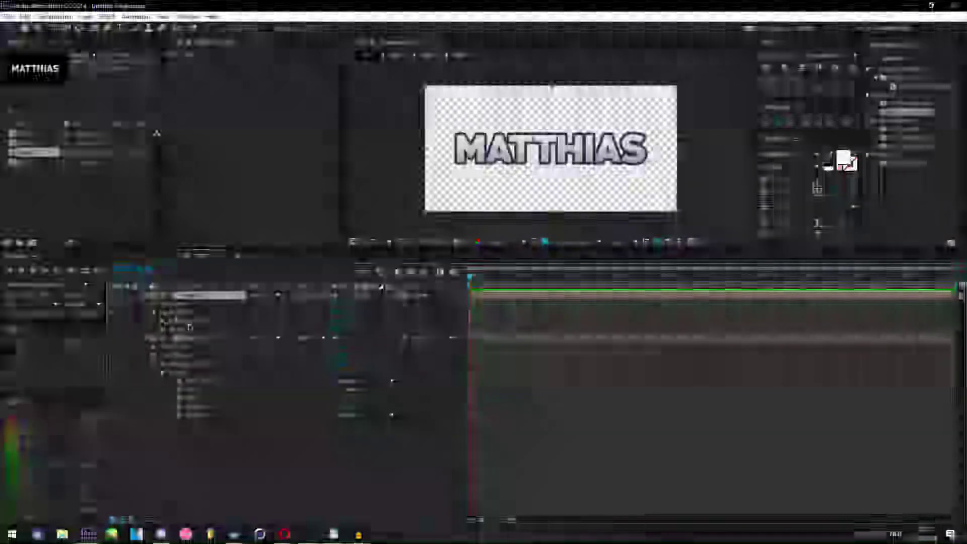
left_click(173, 329)
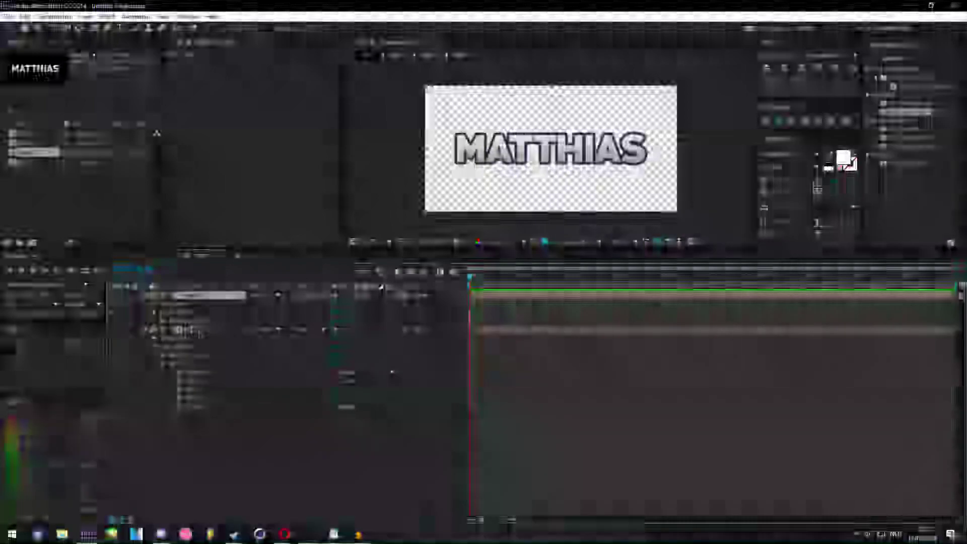
Pre-compose the lower stroked copy as text-3 -1 and give it a purple Gradient Ramp starting at the top of the letters
right_click(202, 330)
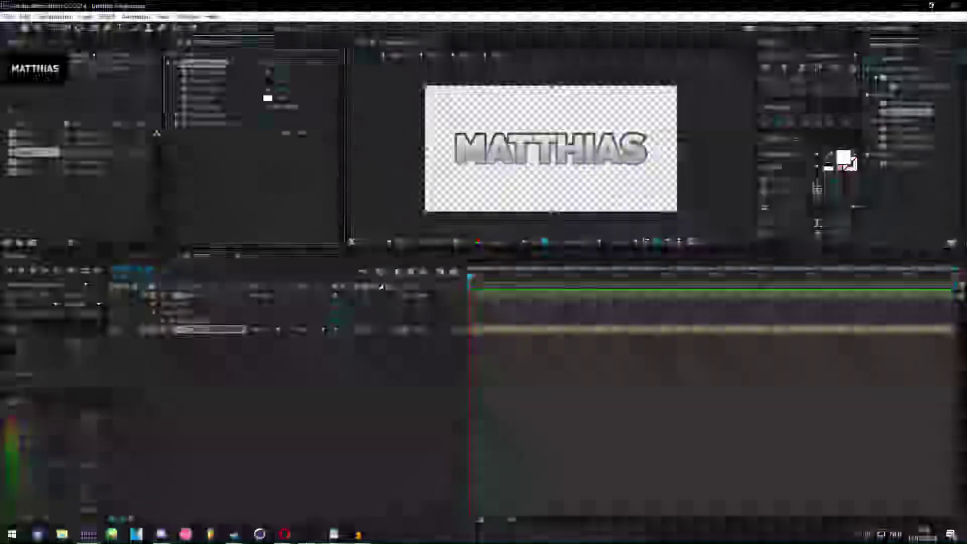
left_click_drag(552, 86, 552, 134)
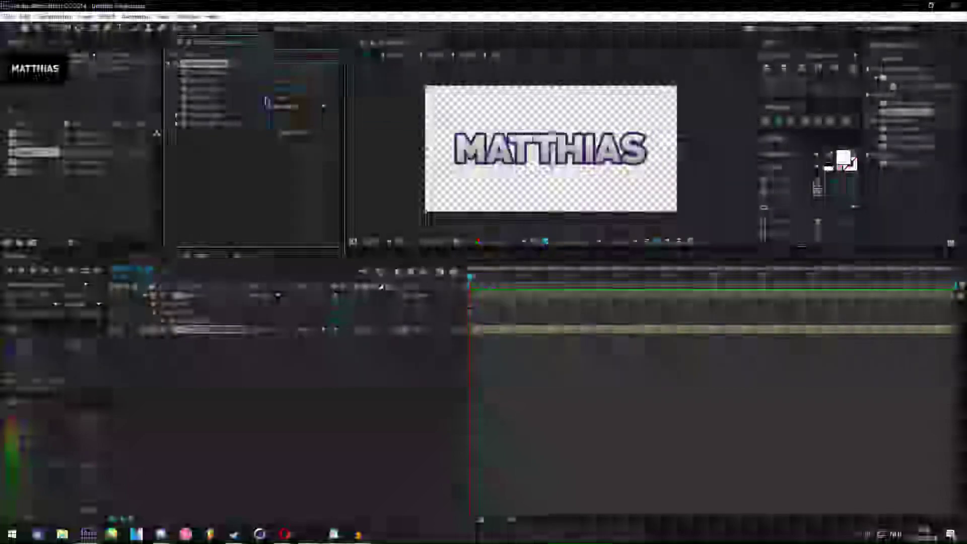
left_click(267, 97)
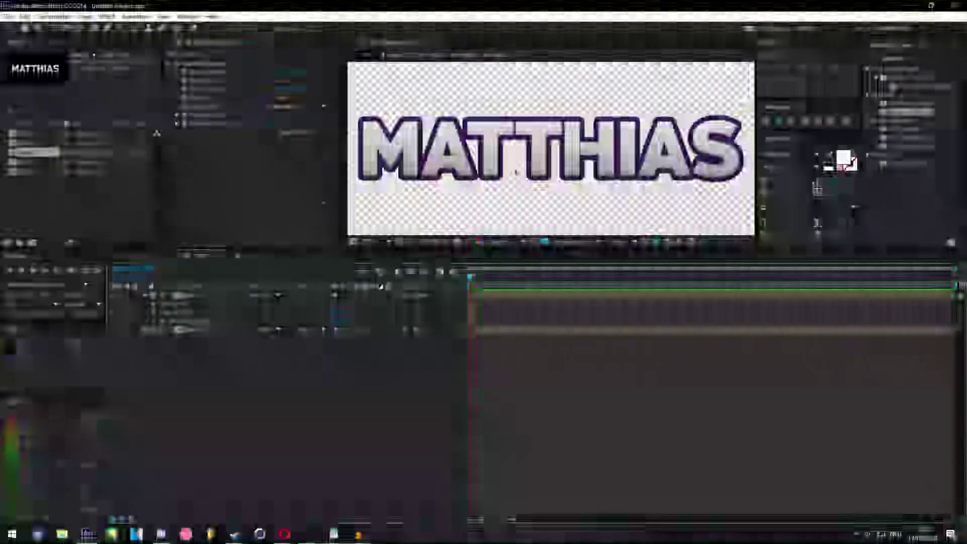
left_click(194, 294)
left_click(200, 330, "shift")
right_click(202, 330)
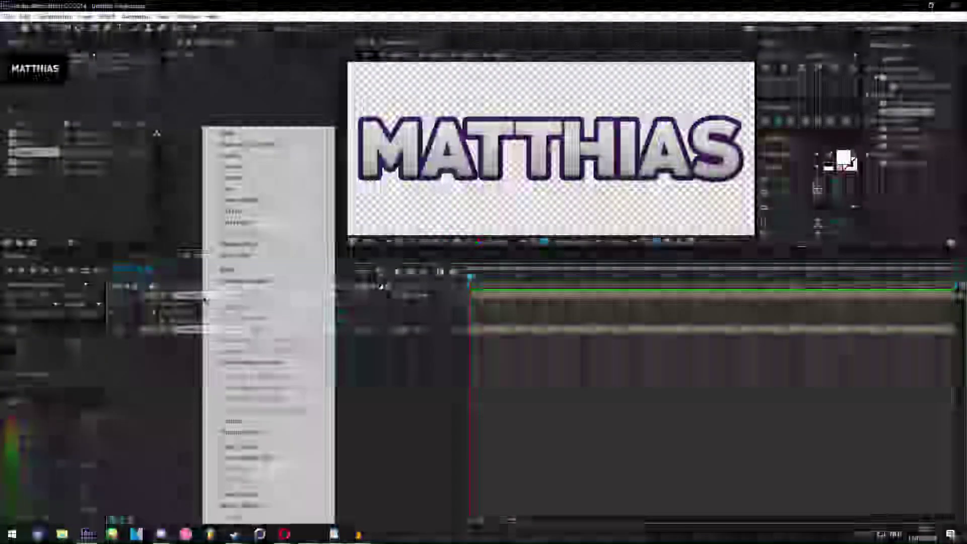
left_click(252, 362)
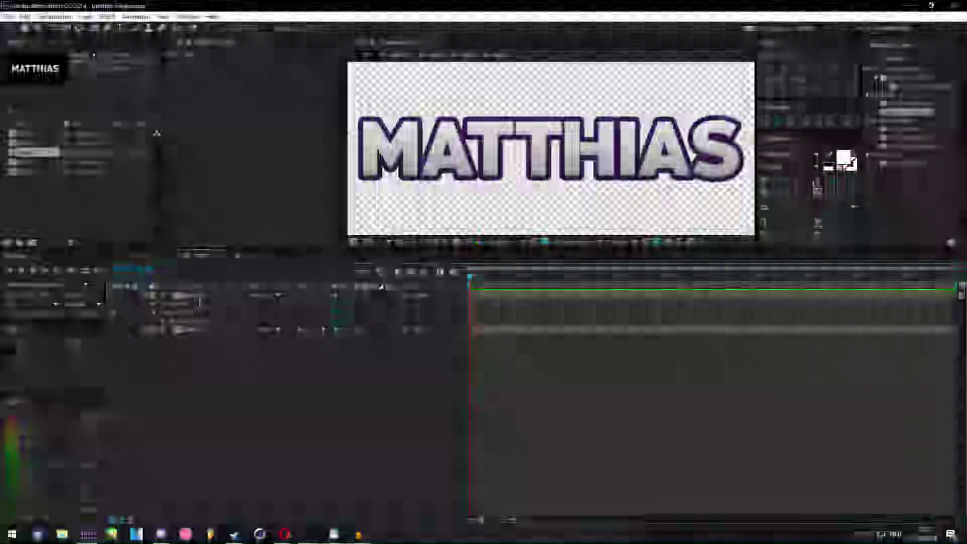
Hide and show the text-3 layer to examine the purple outline layer beneath it
left_click(112, 296)
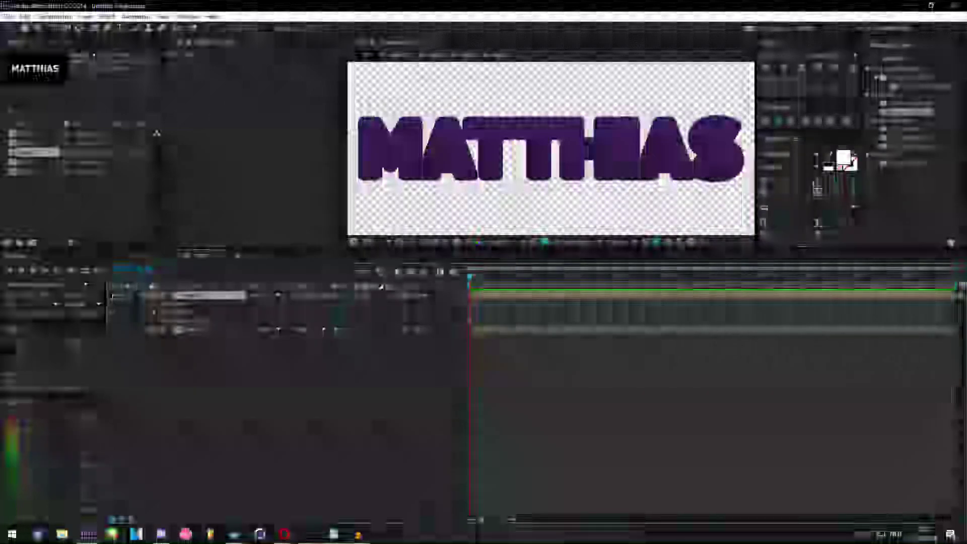
left_click(113, 296)
left_click(112, 295)
left_click(113, 295)
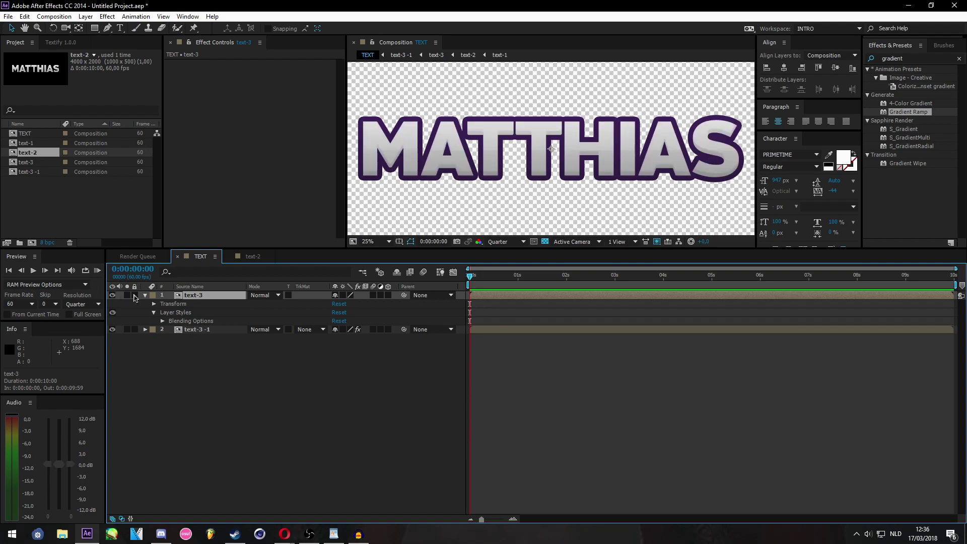
Find the Drop Shadow effect and apply it to the text-3 layer
left_click(924, 58)
type("drop")
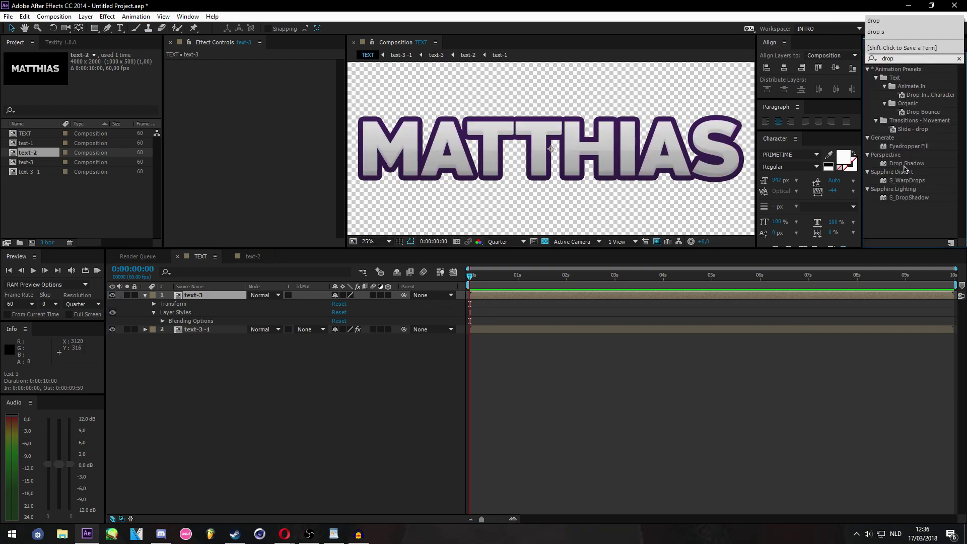
left_click_drag(905, 167, 656, 293)
Set the composition's preview resolution to Full for a close-up check of the letter edges
scroll(665, 181, "up", 4)
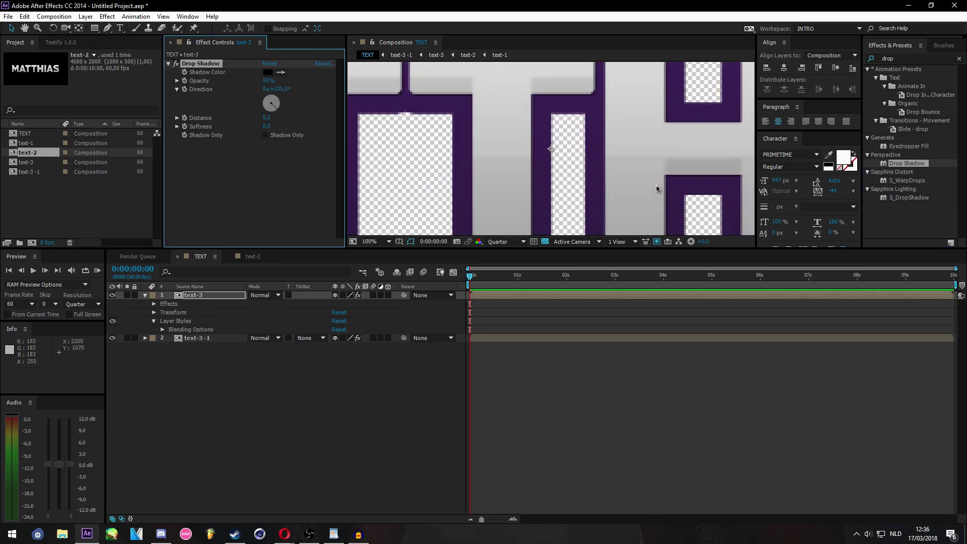
left_click_drag(542, 133, 532, 133)
left_click(501, 242)
left_click(499, 267)
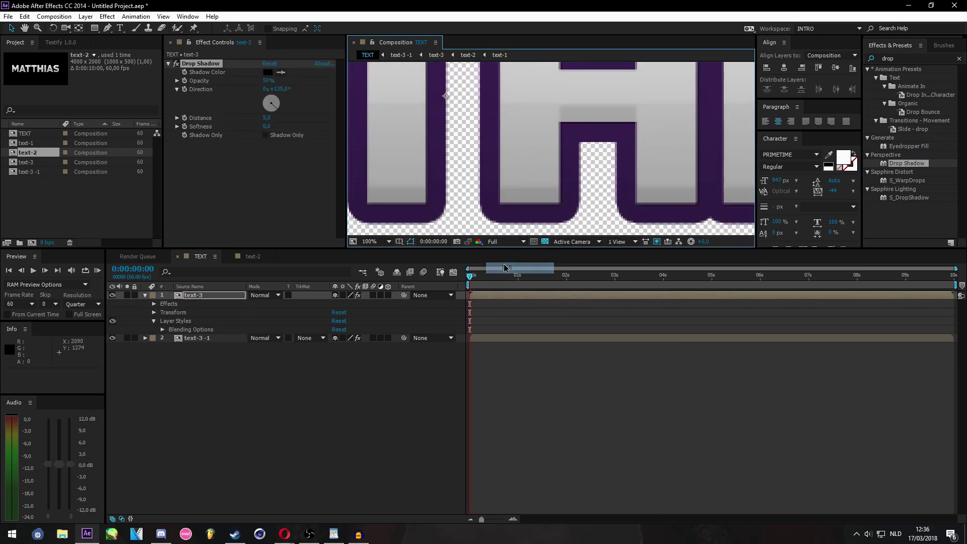
Set the Drop Shadow's softness to 15 and its distance to 10 on the text-3 layer
scroll(509, 186, "up", 1)
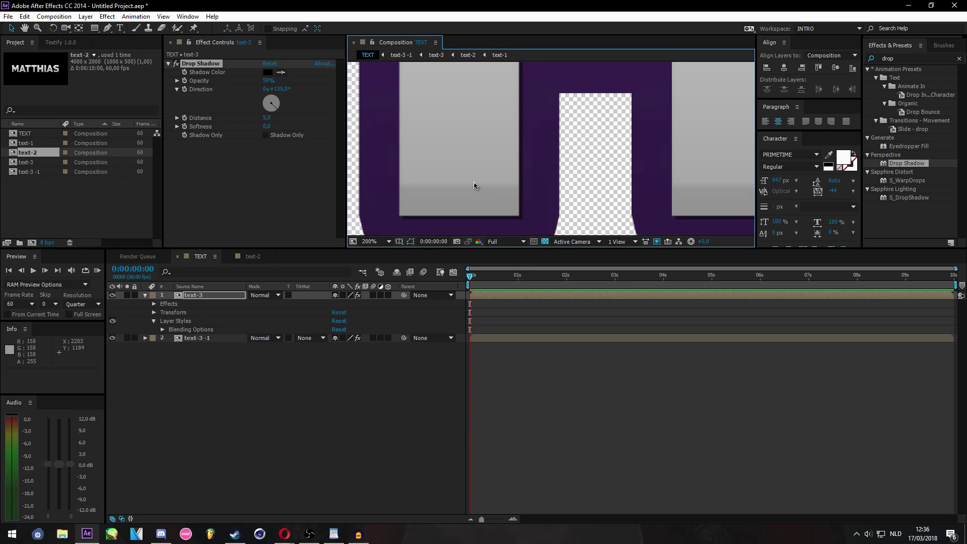
left_click(268, 127)
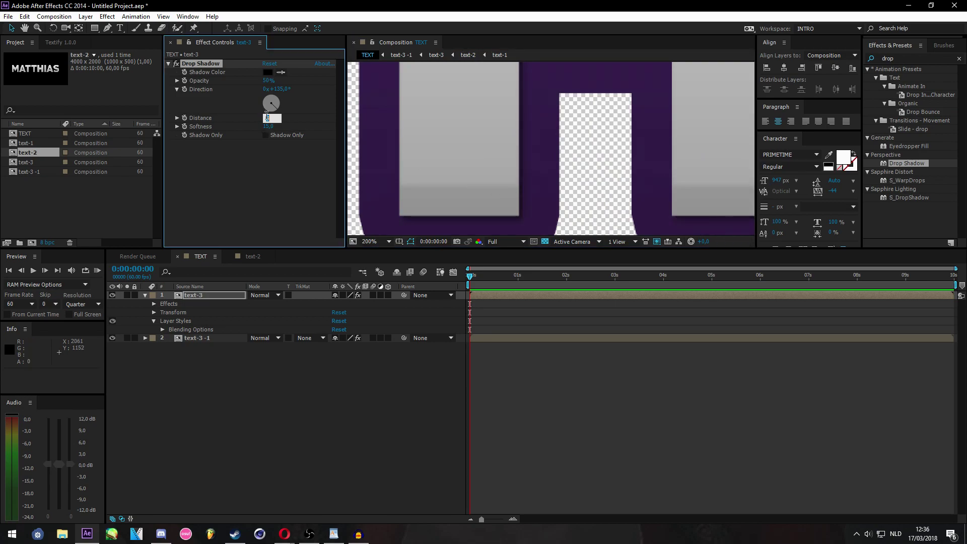
scroll(477, 191, "down", 3)
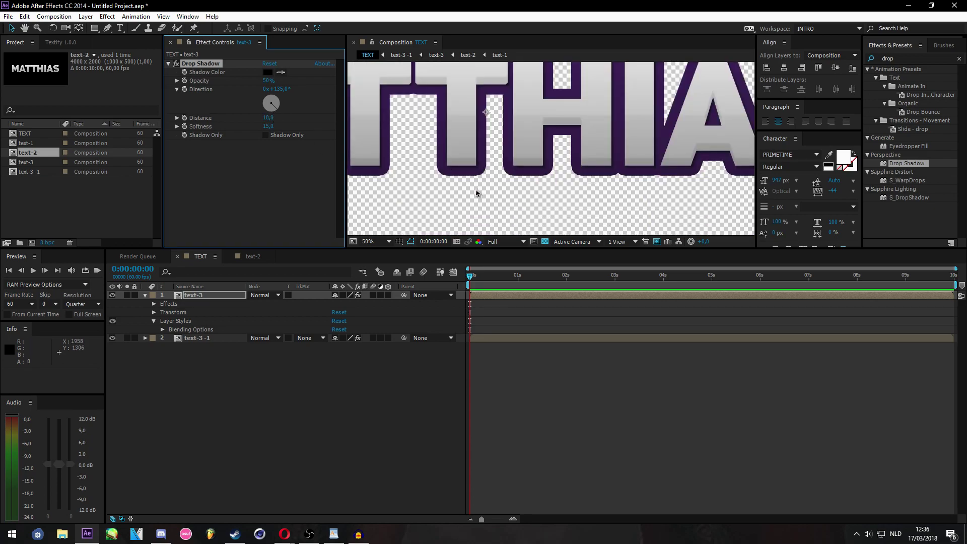
scroll(352, 149, "up", 2)
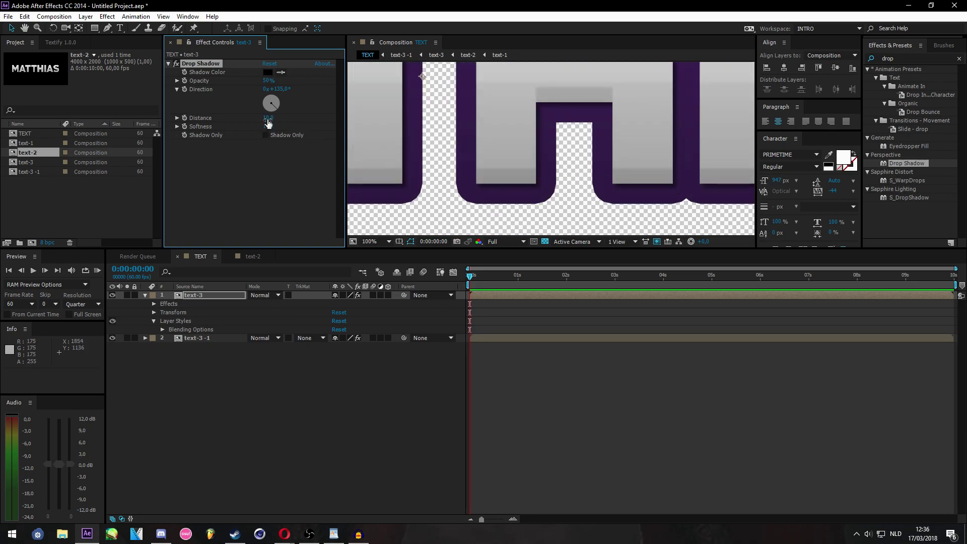
Set the Drop Shadow's distance to 21 and its softness to 28 on the text-3 layer
left_click_drag(271, 118, 277, 118)
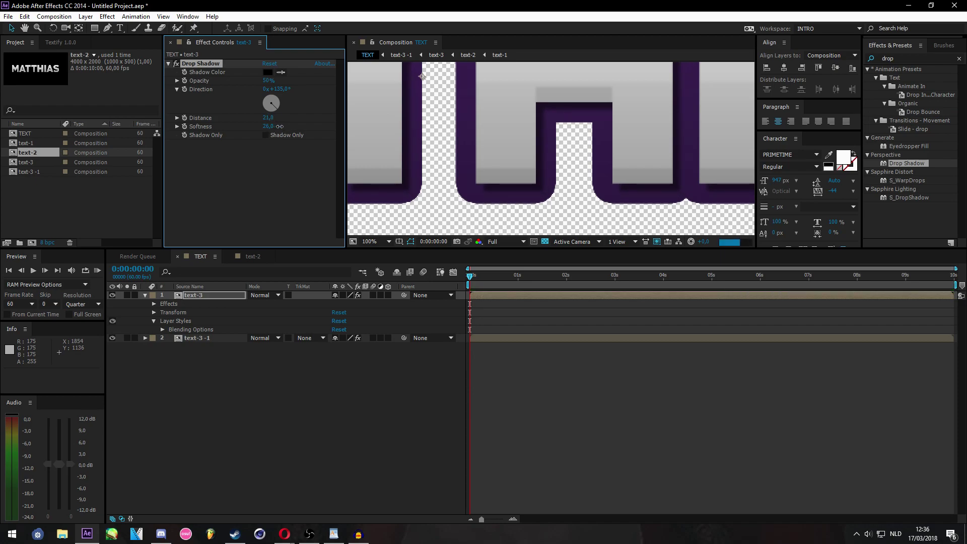
left_click_drag(279, 126, 277, 126)
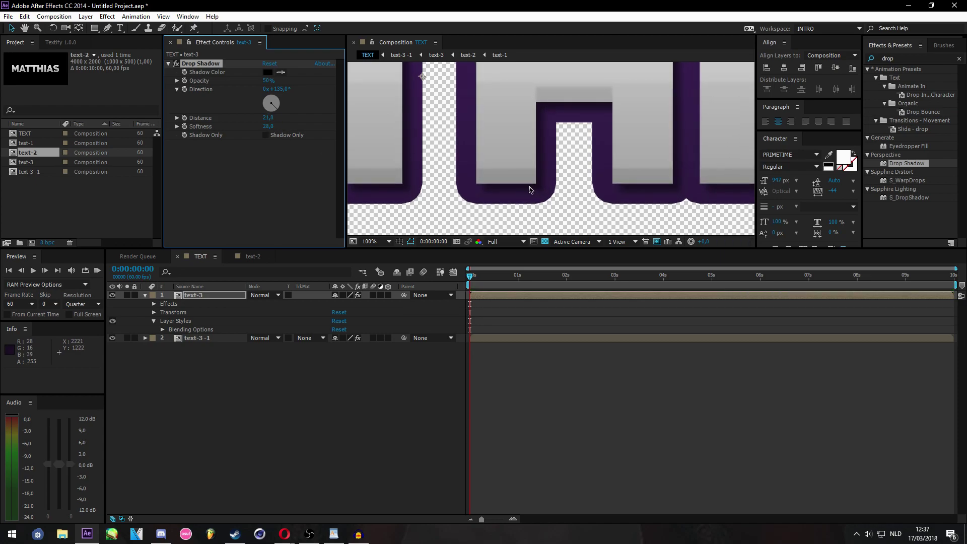
scroll(511, 189, "down", 4)
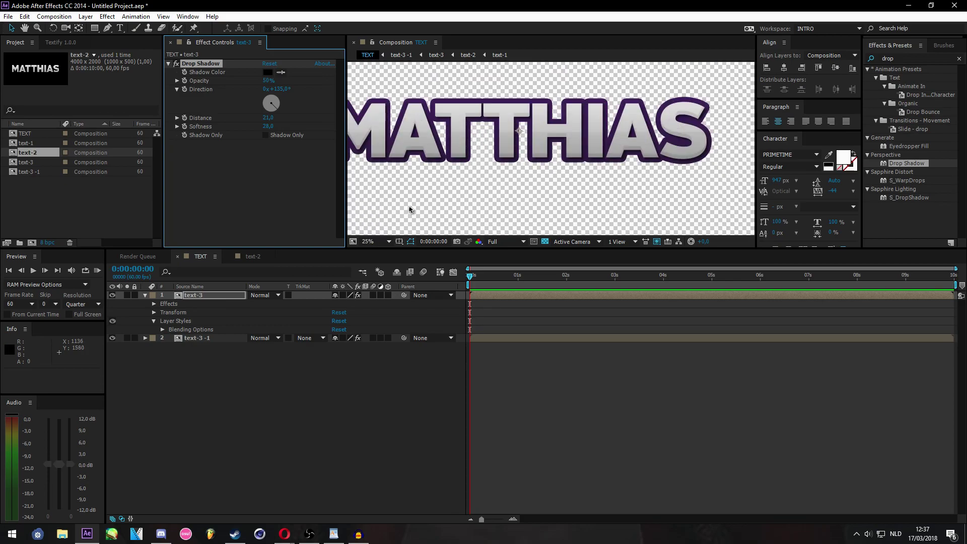
left_click(380, 241)
left_click(398, 263)
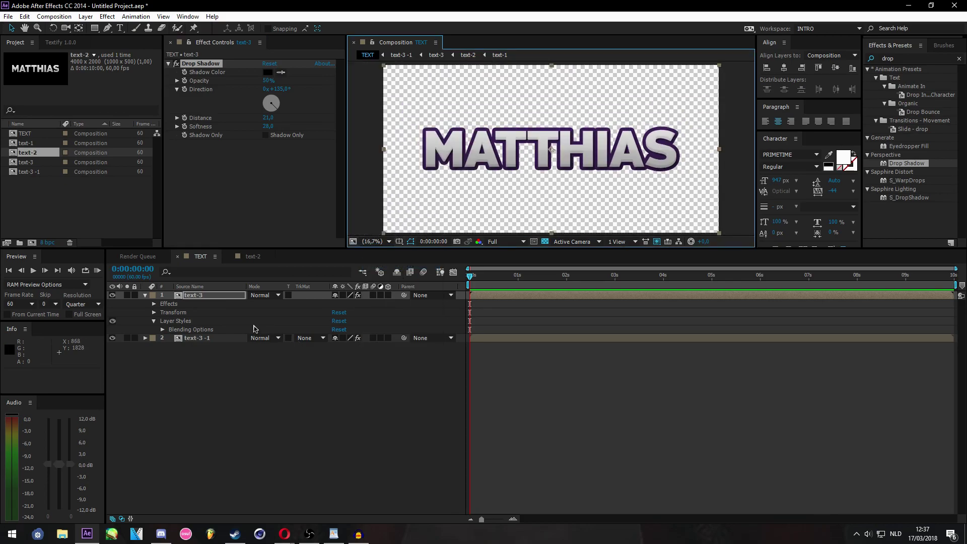
Pre-compose the text-3 and text-3 -1 layers together into a new composition named text-4
left_click(215, 338, "shift")
right_click(215, 338)
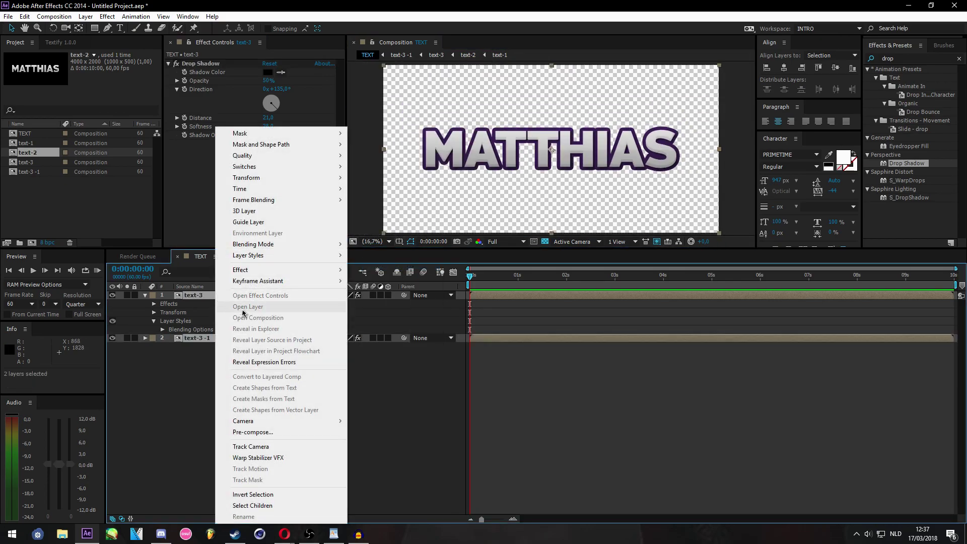
left_click(268, 432)
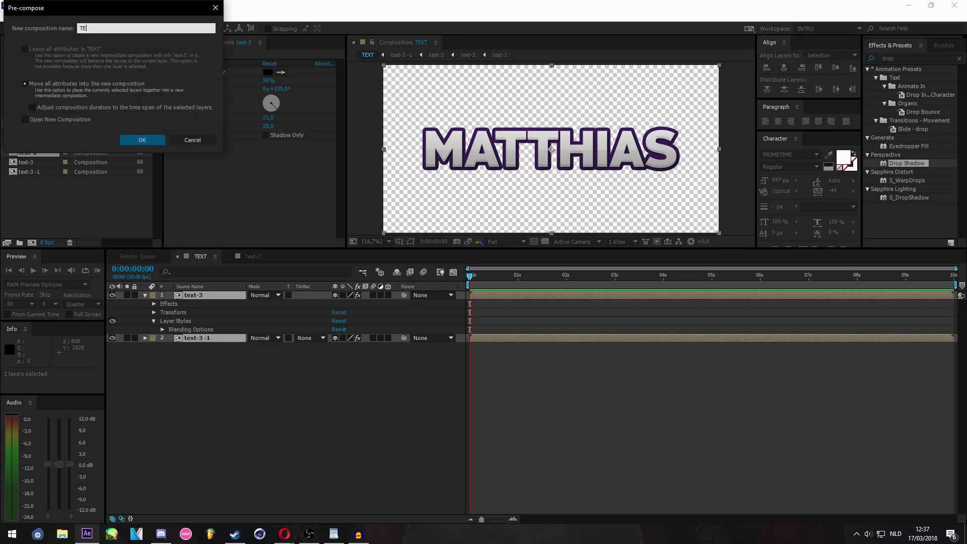
type("text-3")
key("BackSpace")
type("4")
key("Return")
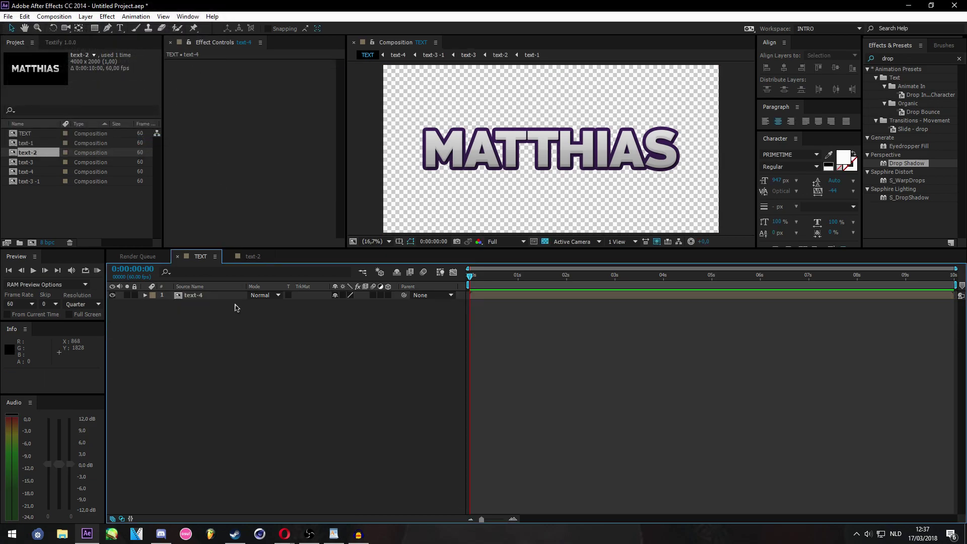
Find the Trapcode Echospace effect and apply it to the text-4 layer
left_click(224, 299)
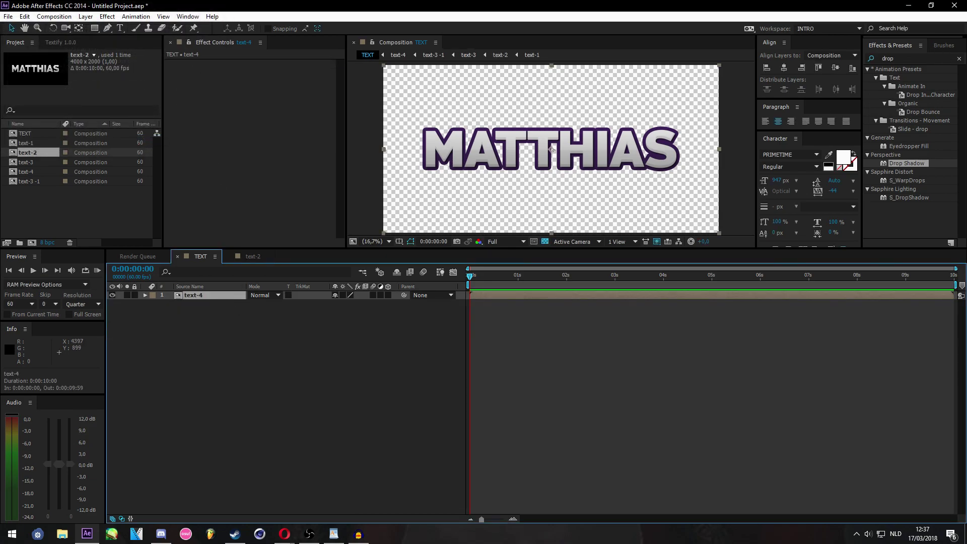
left_click(960, 60)
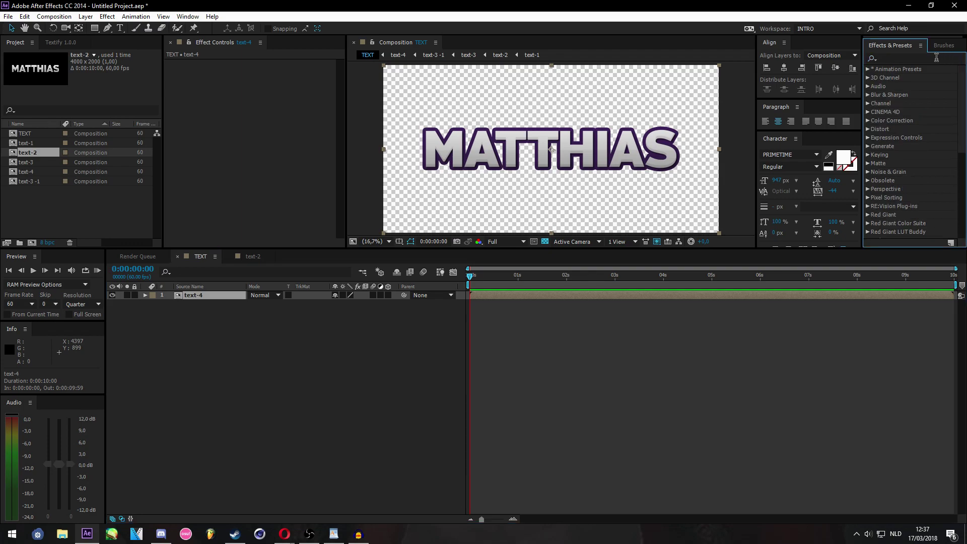
type("echo")
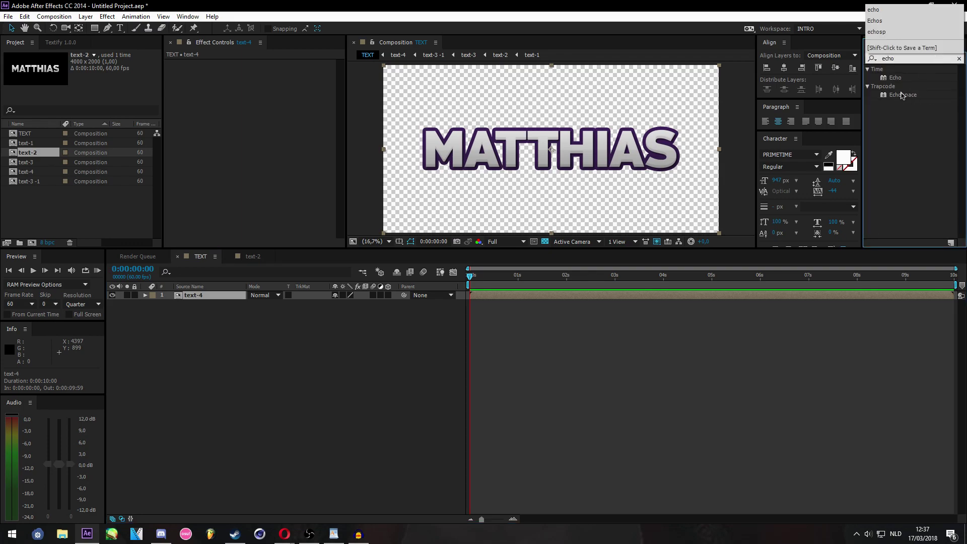
mouse_move(900, 94)
left_mouse_down()
mouse_move(822, 160)
mouse_move(891, 137)
mouse_move(907, 97)
left_mouse_up()
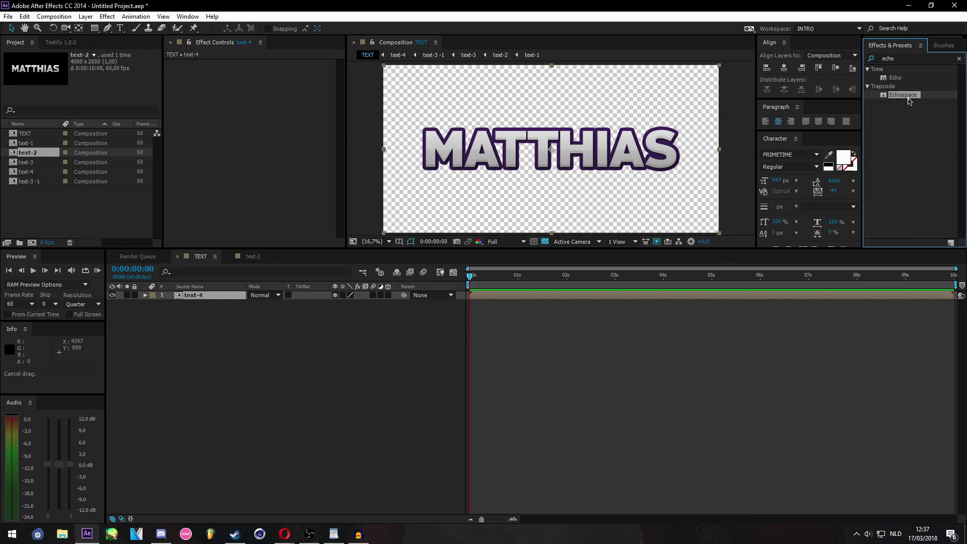
left_click_drag(678, 299, 680, 299)
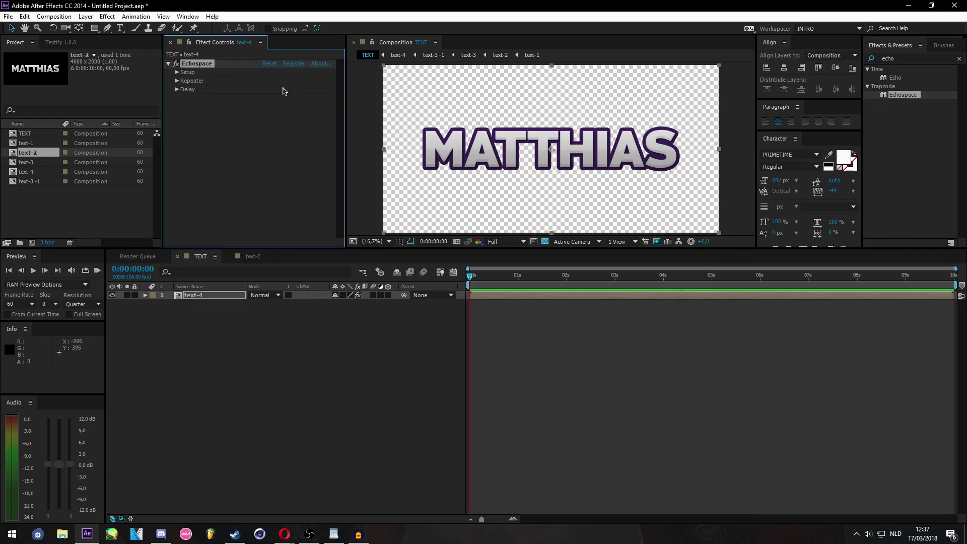
Repeat text-4 with 45 Echospace instances, offset downward and progressively smaller to form an extrusion beneath the letters
left_click(177, 73)
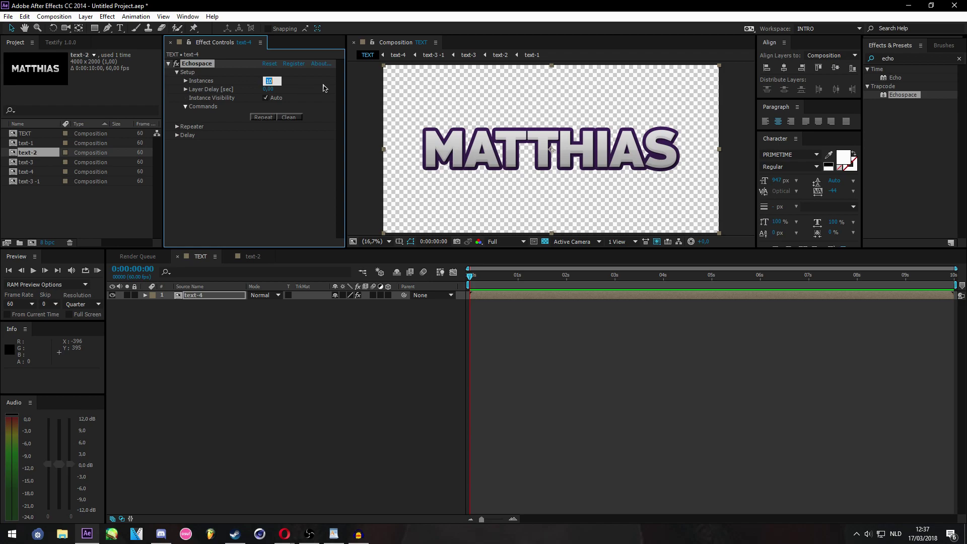
left_click(267, 121)
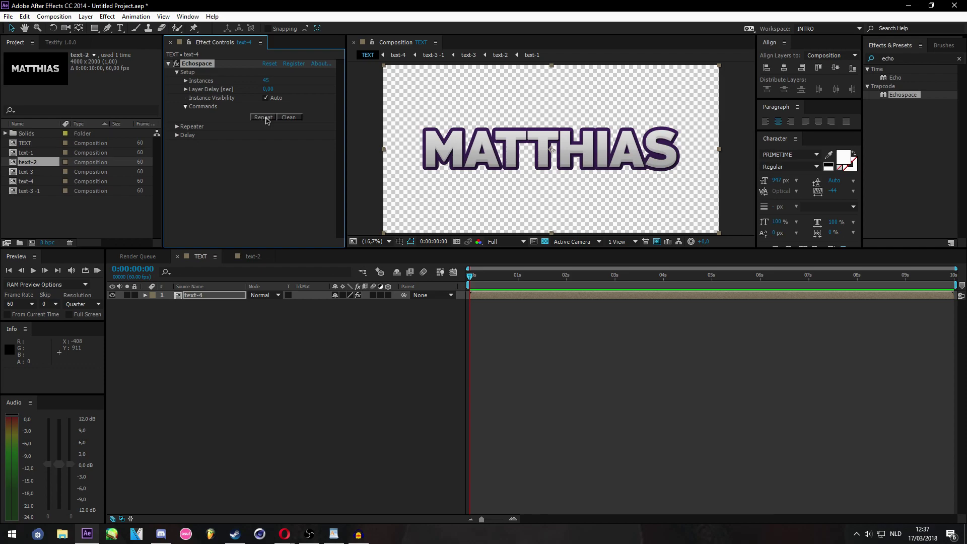
left_click(177, 127)
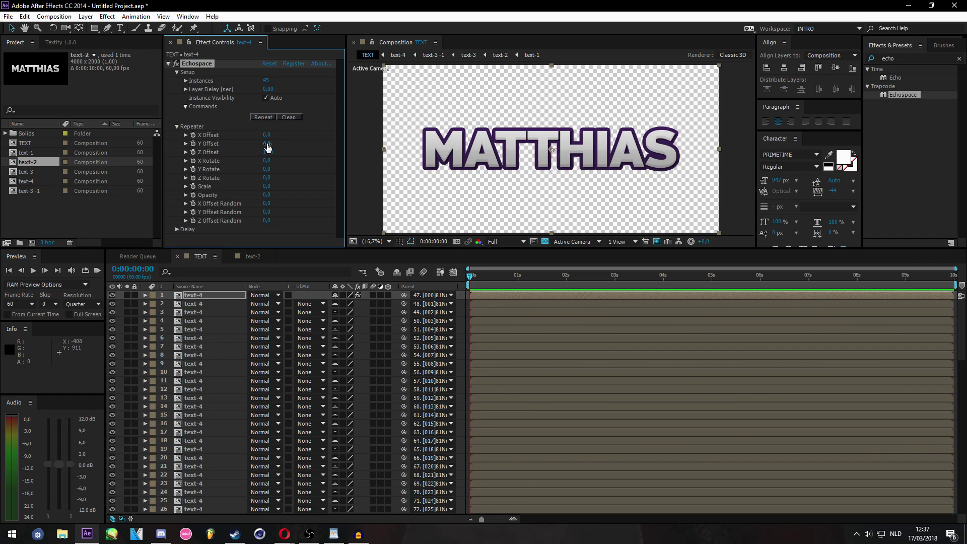
left_click_drag(267, 146, 265, 187)
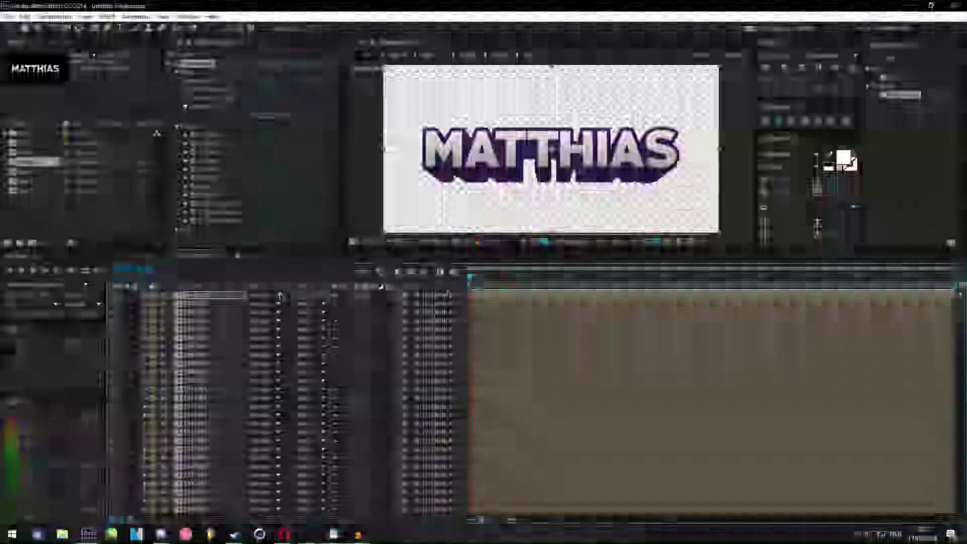
Add a new adjustment layer and place it directly below the topmost text-4 layer
right_click(461, 298)
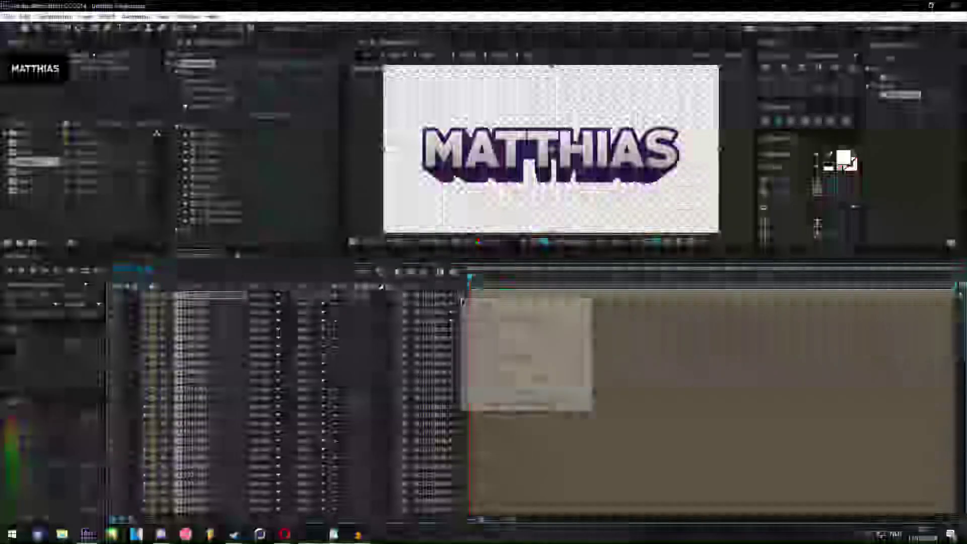
mouse_move(481, 305)
left_click(397, 386)
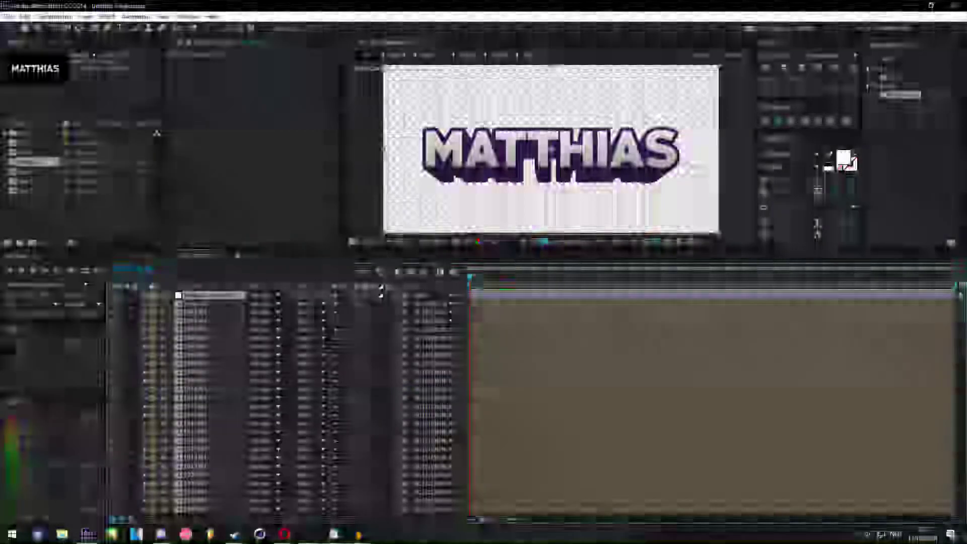
left_click_drag(212, 295, 212, 307)
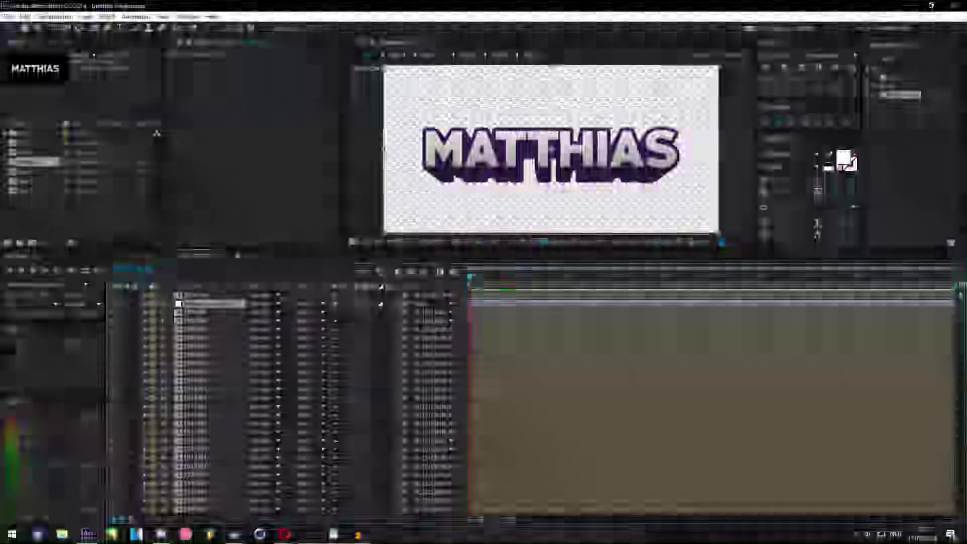
Find the Hue/Saturation effect and apply it to the adjustment layer
left_click(906, 58)
double_click(906, 58)
type("fill")
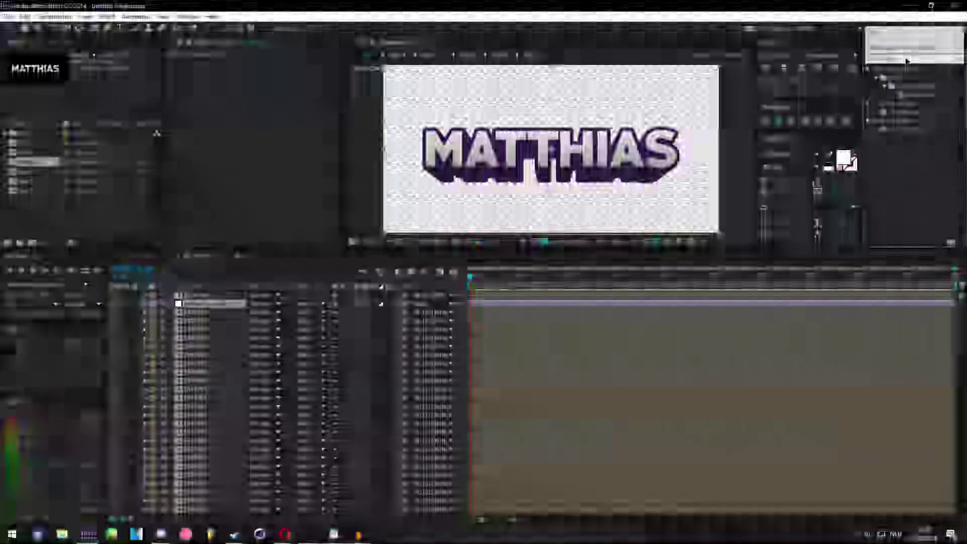
double_click(910, 111)
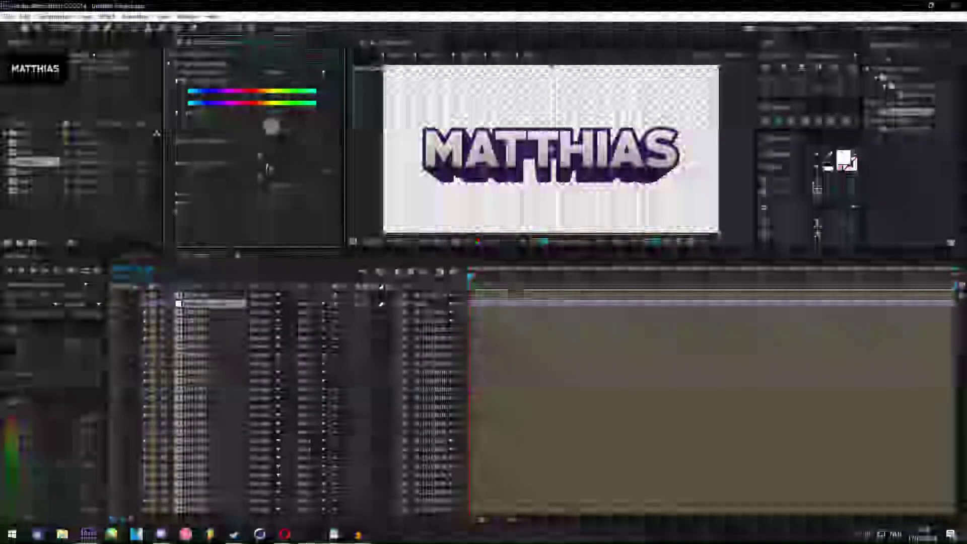
Darken the extrusion by setting the adjustment layer's Master Lightness to -30, trying -20 first
left_click(267, 164)
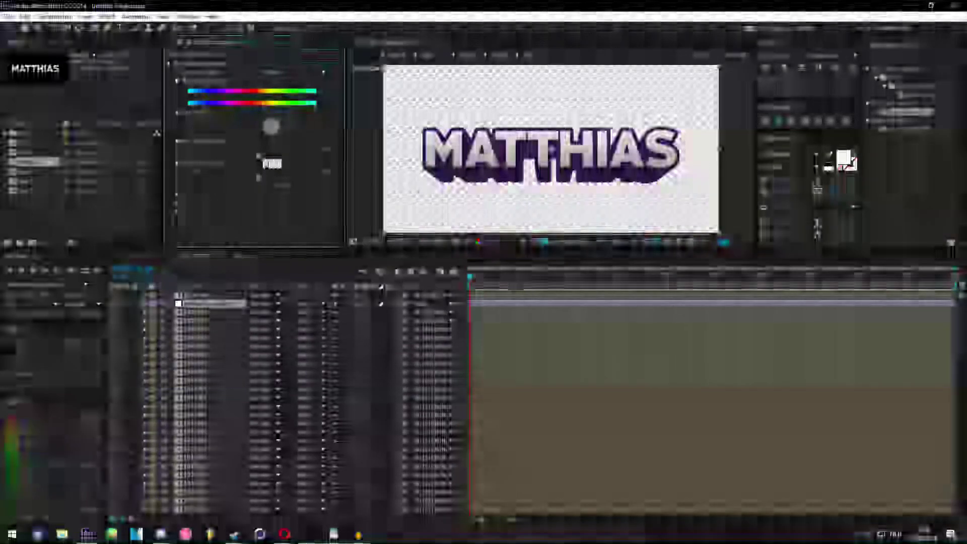
type("-20")
key("Return")
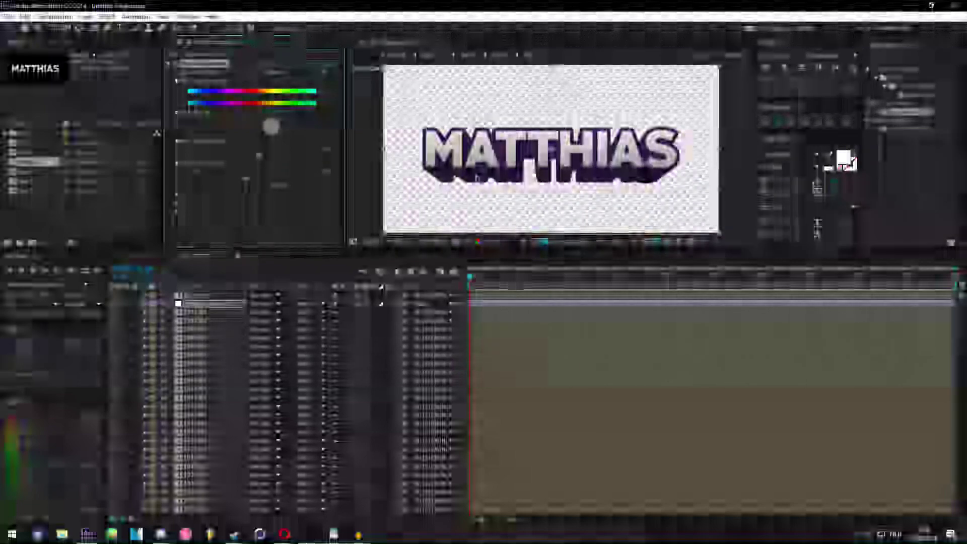
scroll(551, 149, "up", 1)
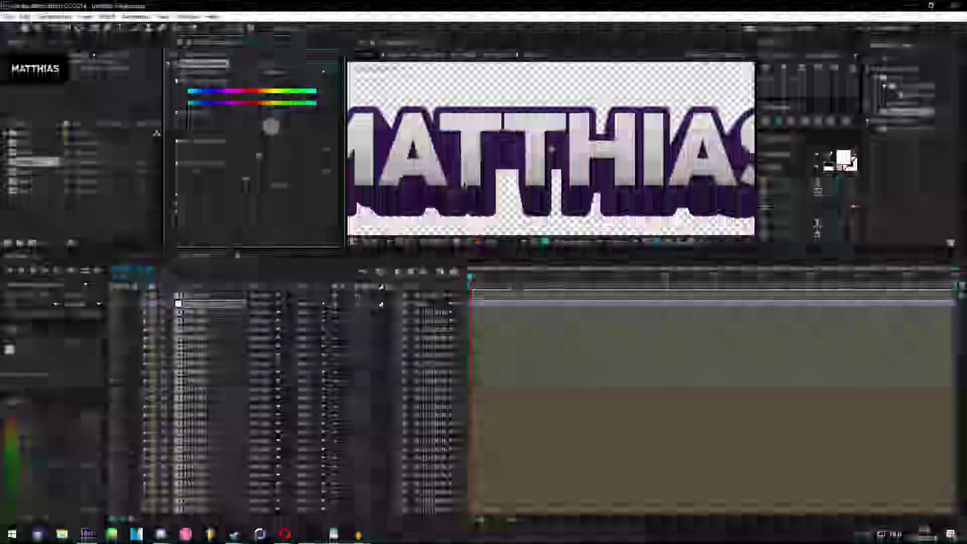
left_click(270, 163)
type("-30")
key("Return")
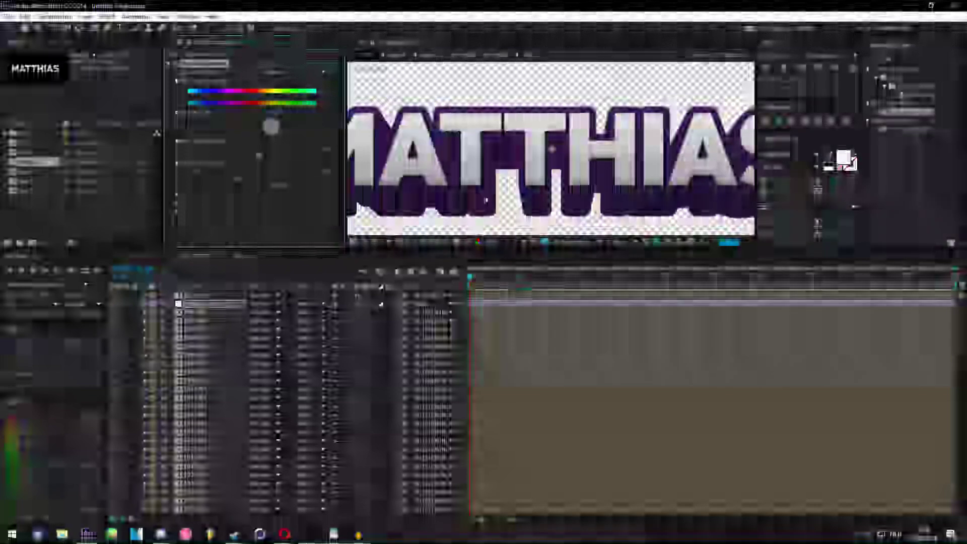
scroll(485, 200, "down", 1)
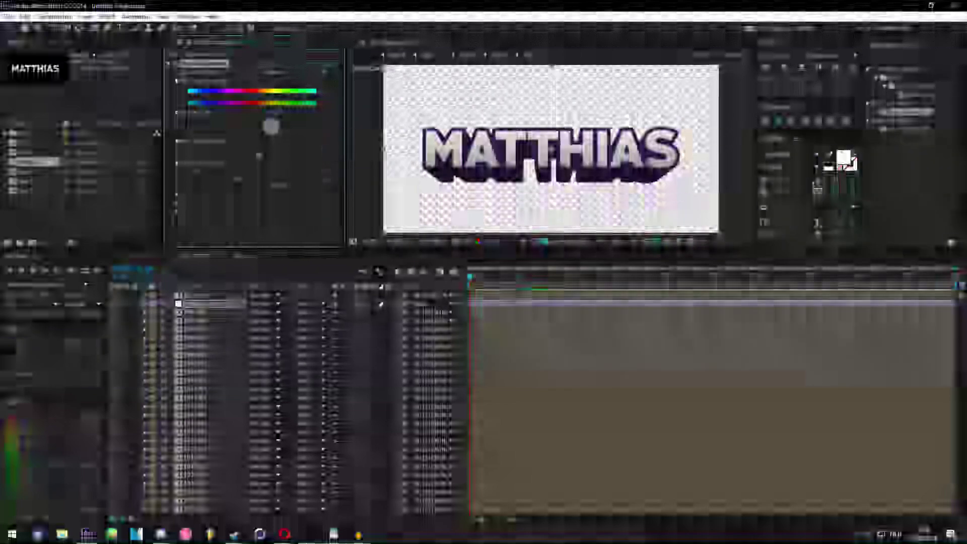
Pre-compose all layers of the TEXT composition into a single layer
left_click(455, 186)
key("ctrl+a")
right_click(224, 342)
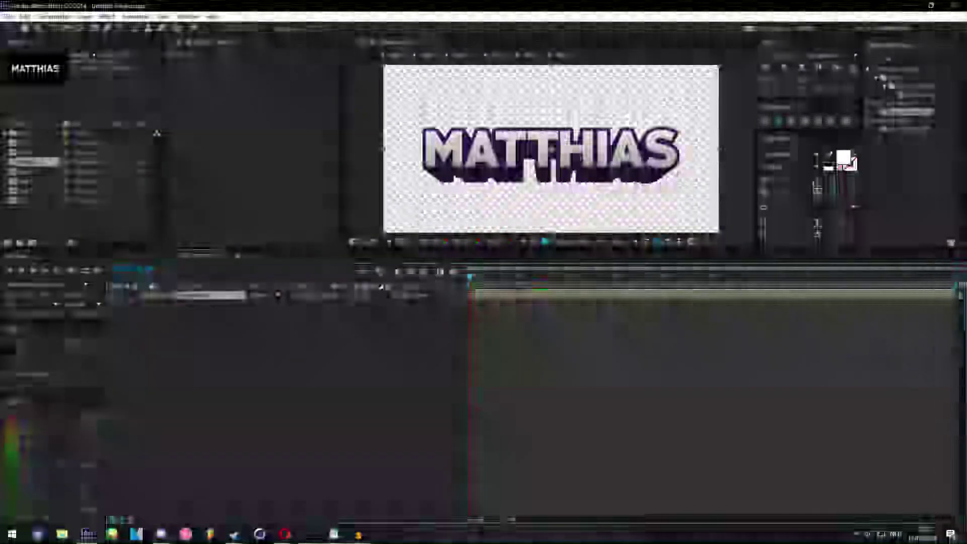
Find the Warp effect, save the project and apply the effect to the pre-composed text layer
left_click(904, 54)
type("s")
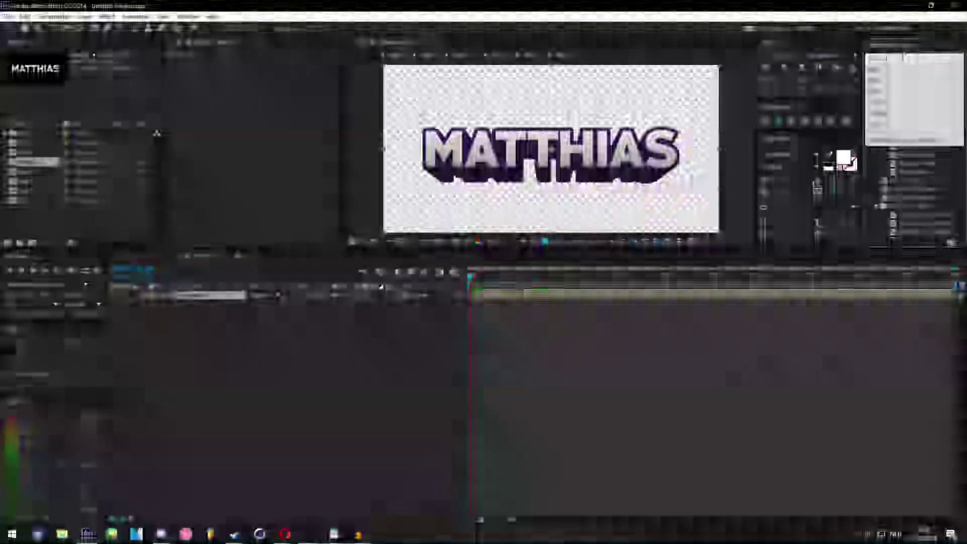
type("ha")
left_click(899, 141)
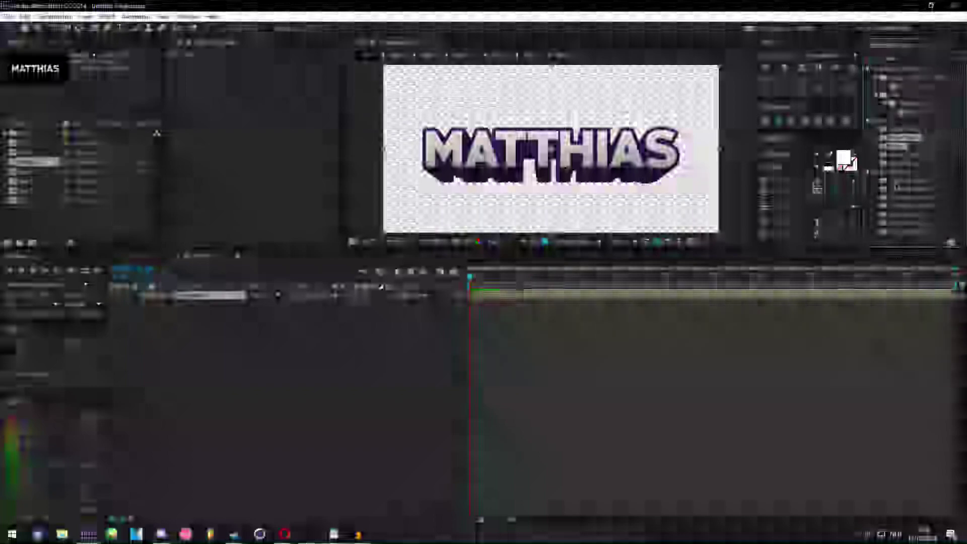
key("ctrl+shift+a")
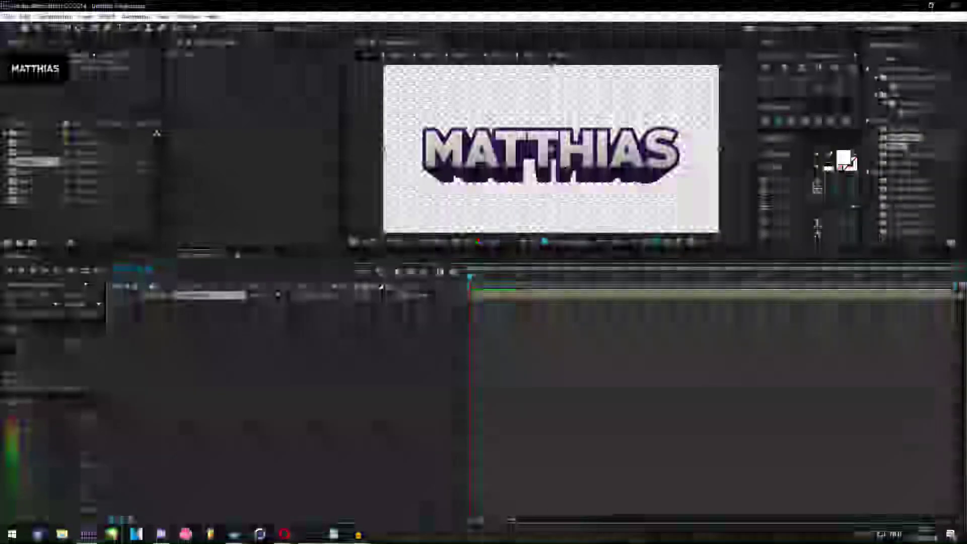
key("ctrl+s")
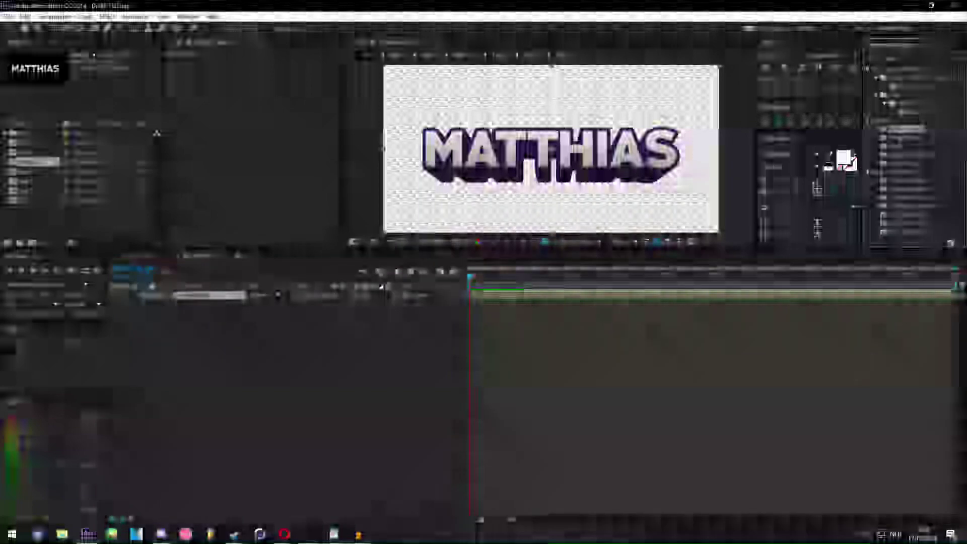
double_click(897, 146)
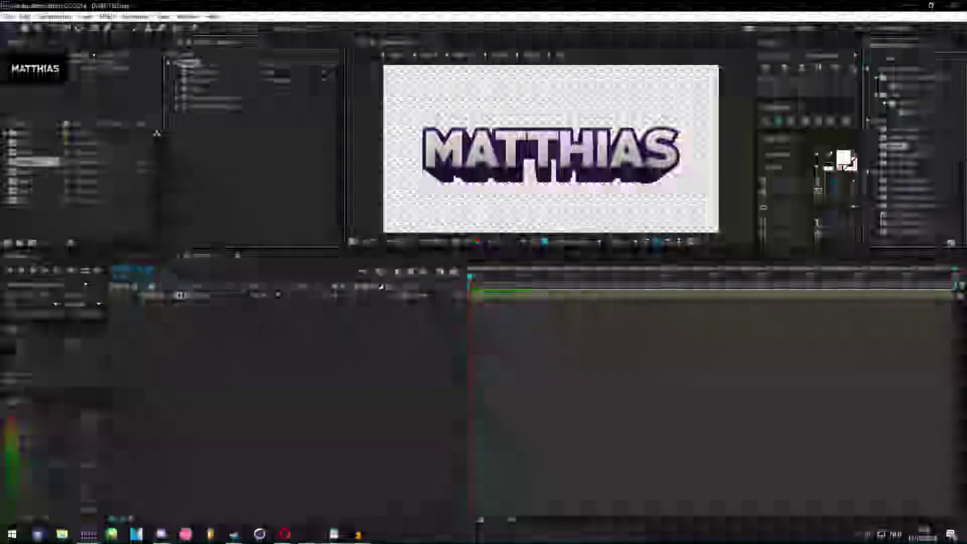
Shape the Warp effect with the Shell Lower style, a bend of about -23 and a vertical distortion of about 11
left_click(297, 72)
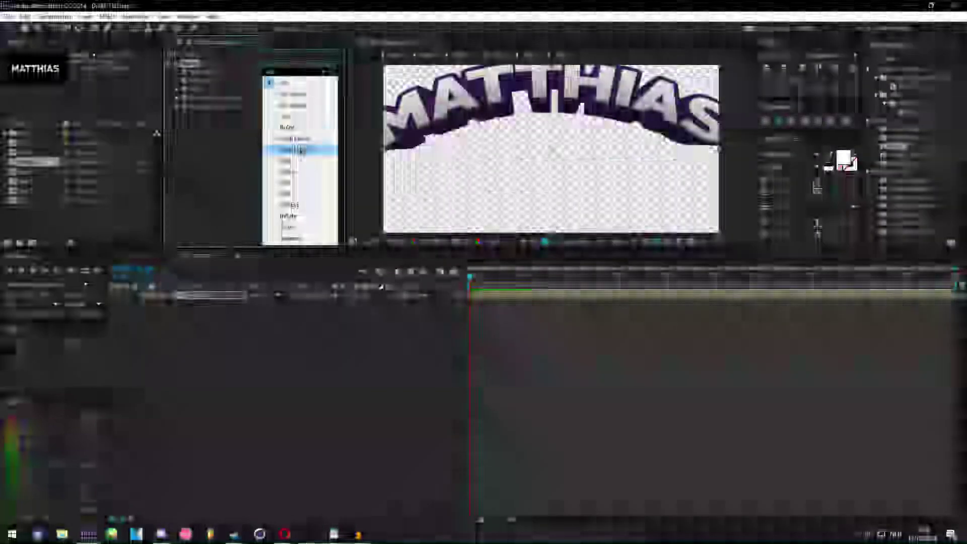
left_click(300, 150)
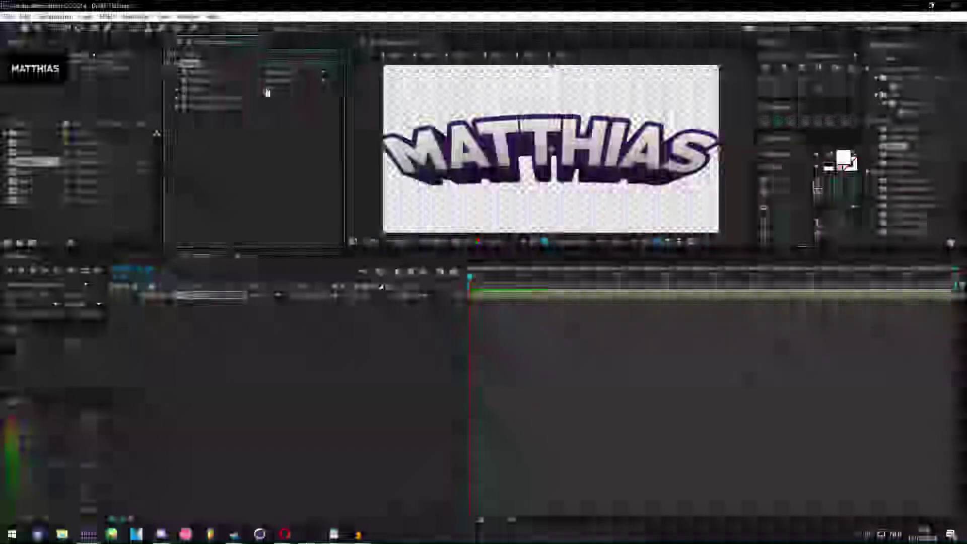
left_click(283, 72)
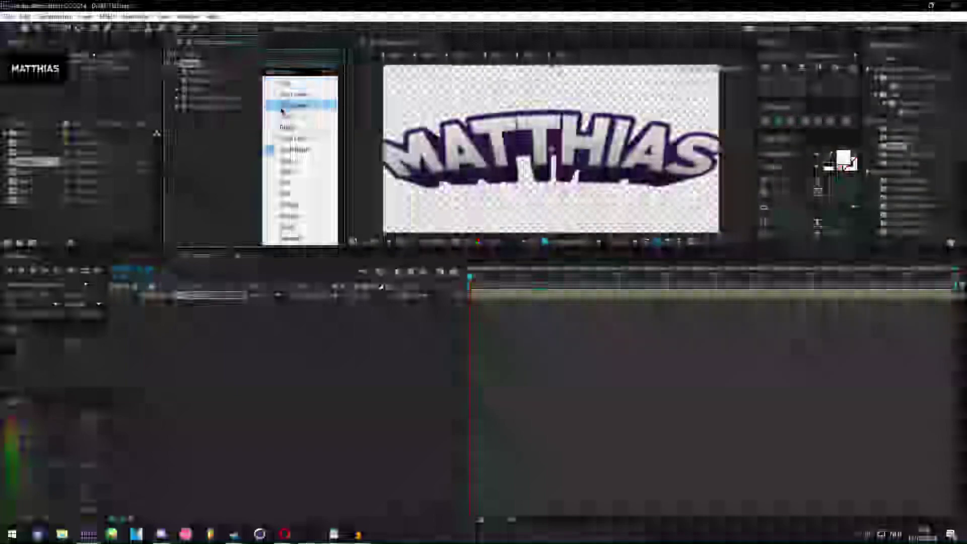
left_click(292, 138)
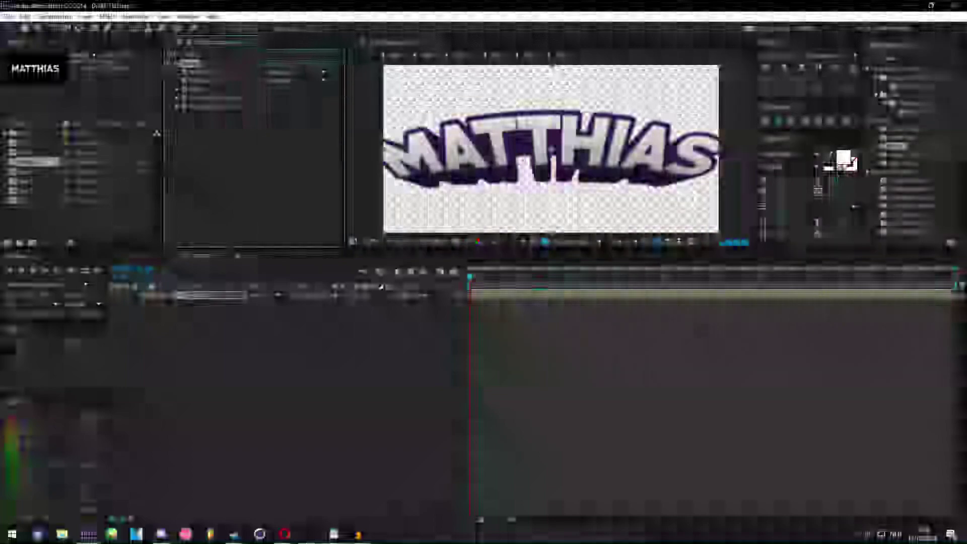
left_click(280, 72)
left_click(268, 93)
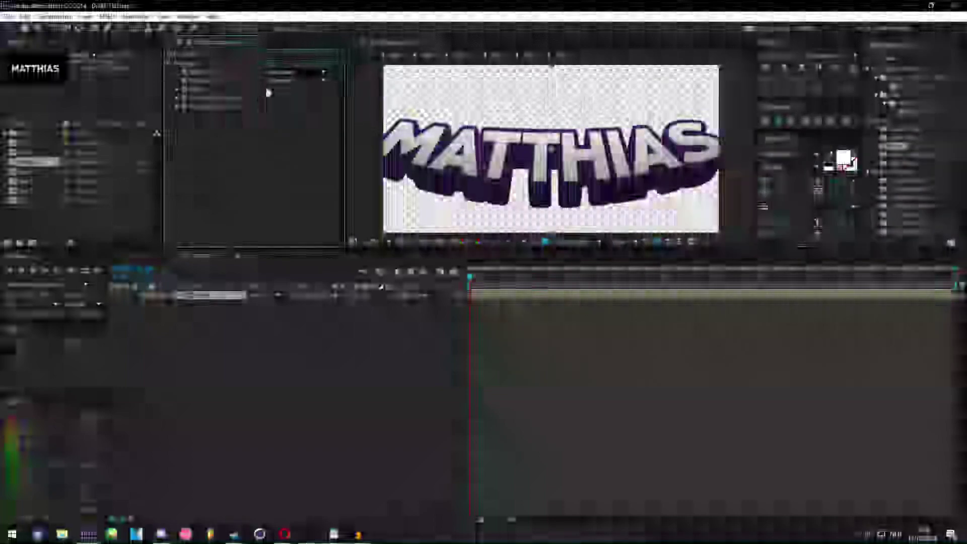
left_click_drag(269, 90, 237, 90)
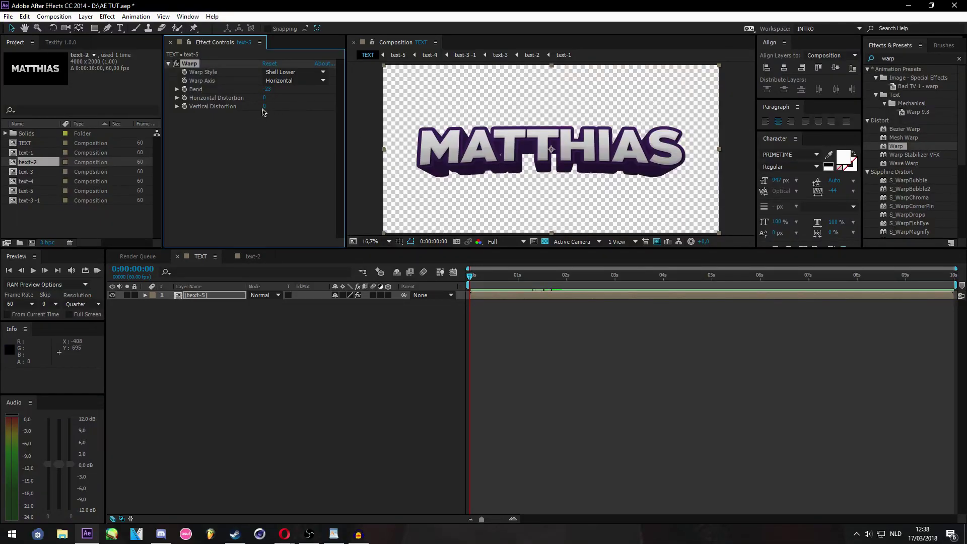
left_click_drag(264, 107, 269, 107)
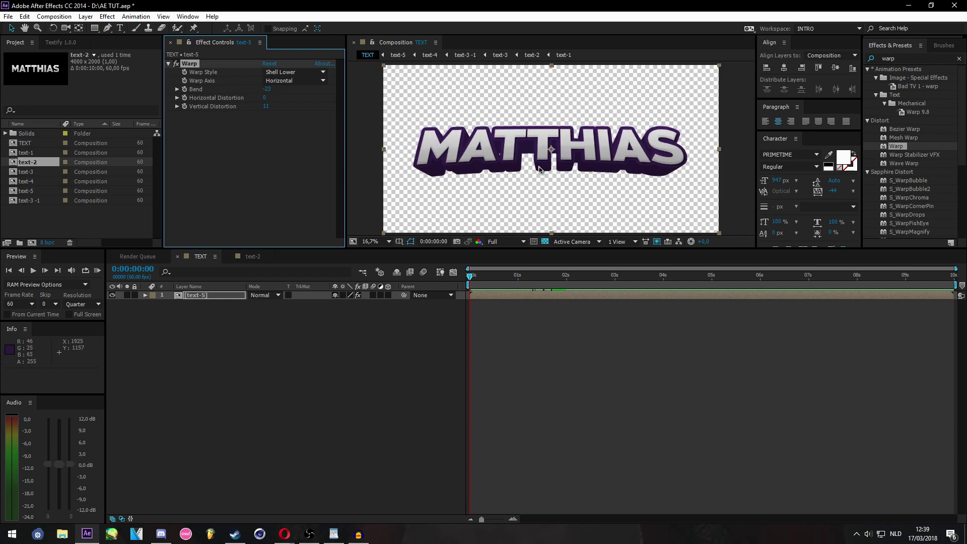
Show the proportional grid, move the text layer down about 18 px to centre it, and hide the grid
left_click(411, 242)
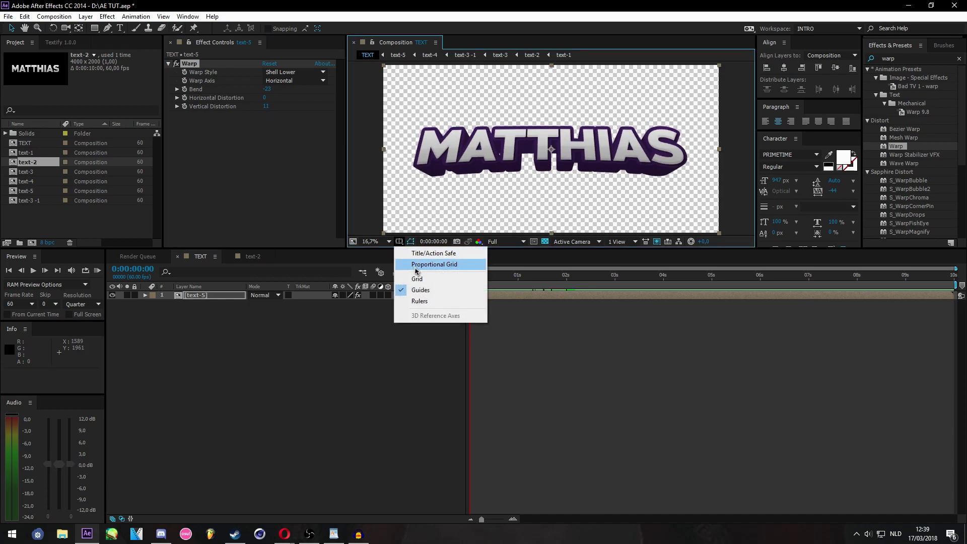
left_click(420, 262)
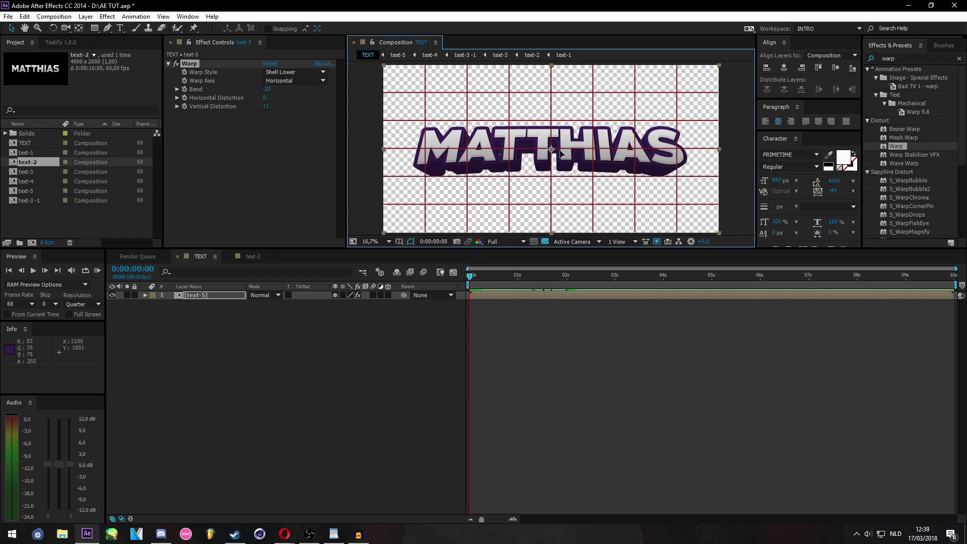
left_click_drag(560, 152, 560, 153)
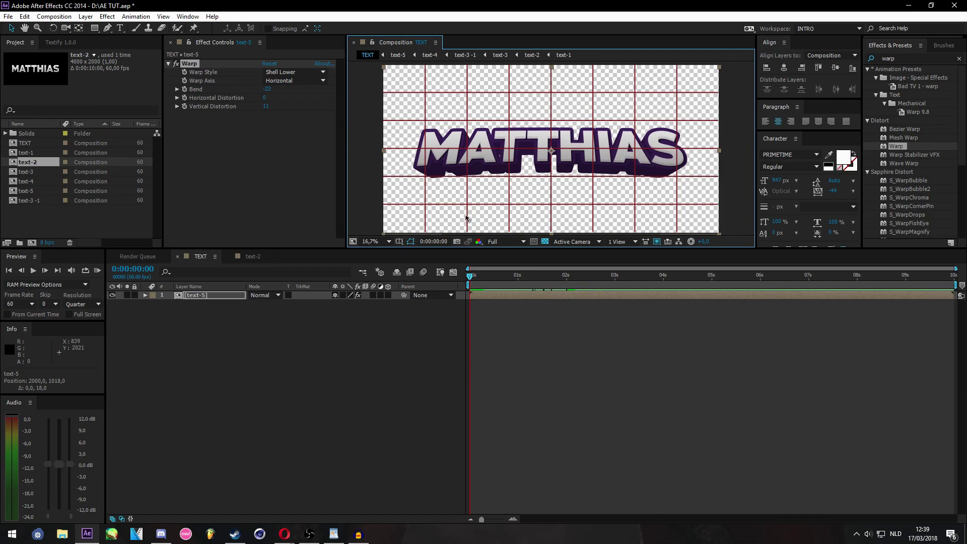
left_click(411, 242)
left_click(423, 265)
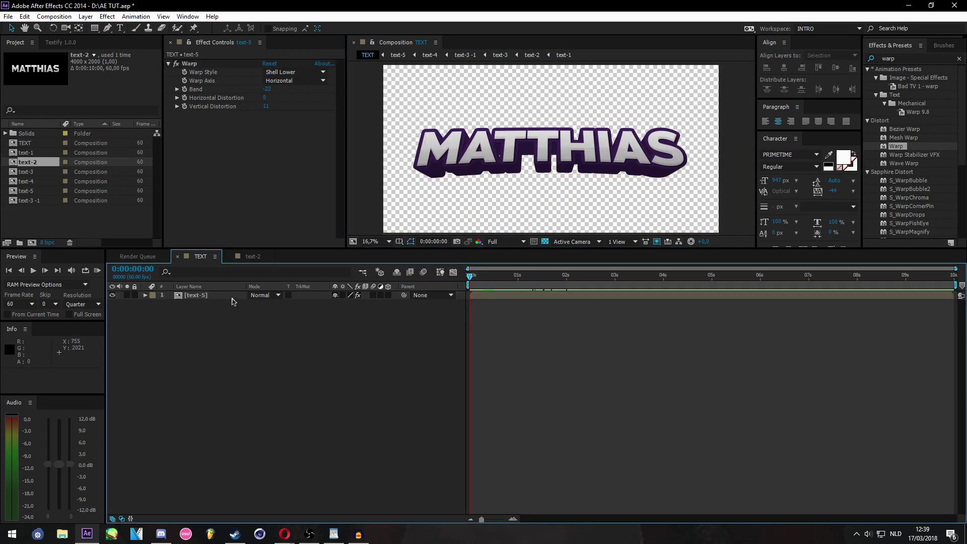
Pre-compose the warped text-5 layer into a new composition named text-6
right_click(233, 296)
left_click(281, 432)
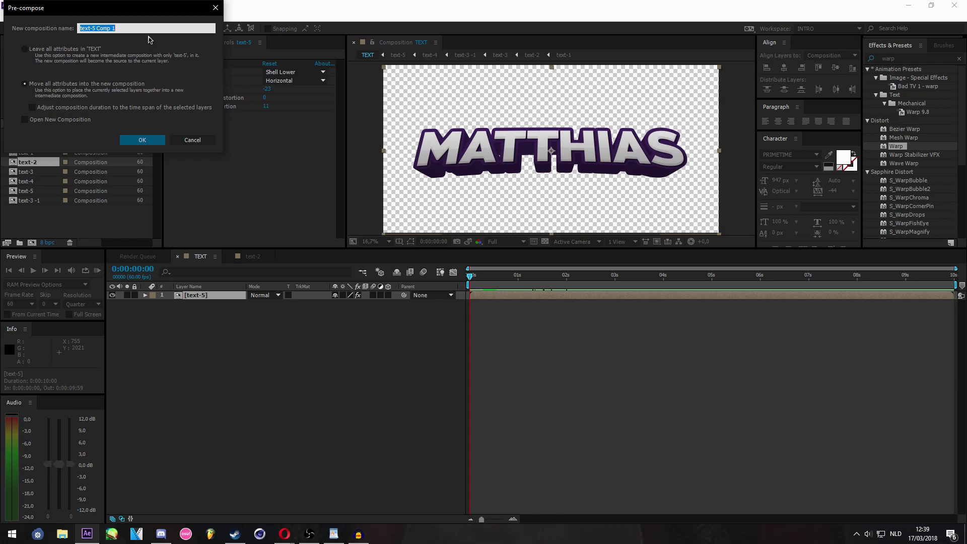
left_click_drag(155, 28, 93, 39)
type("6")
key("Return")
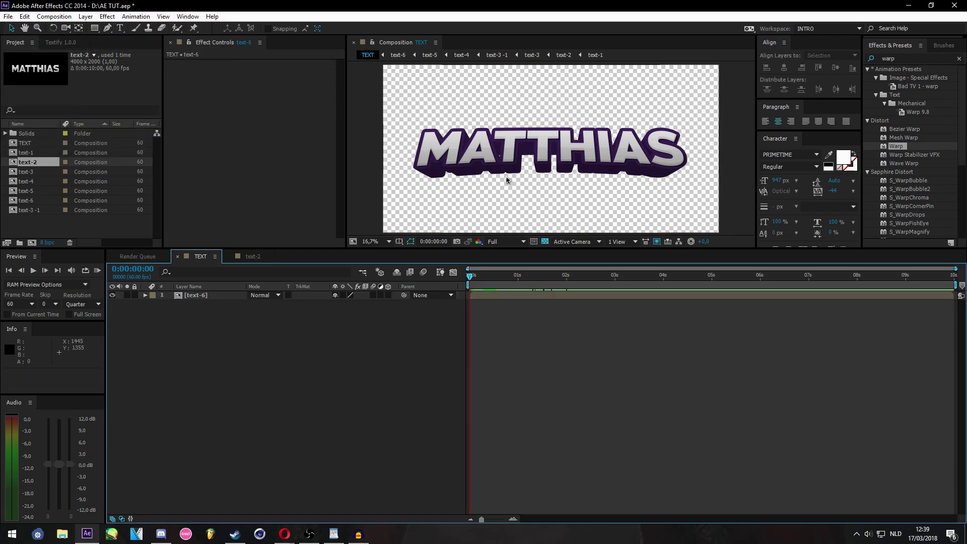
Add a Stroke layer style to the text-6 layer and expand its settings
scroll(507, 180, "up", 5)
scroll(509, 181, "down", 6)
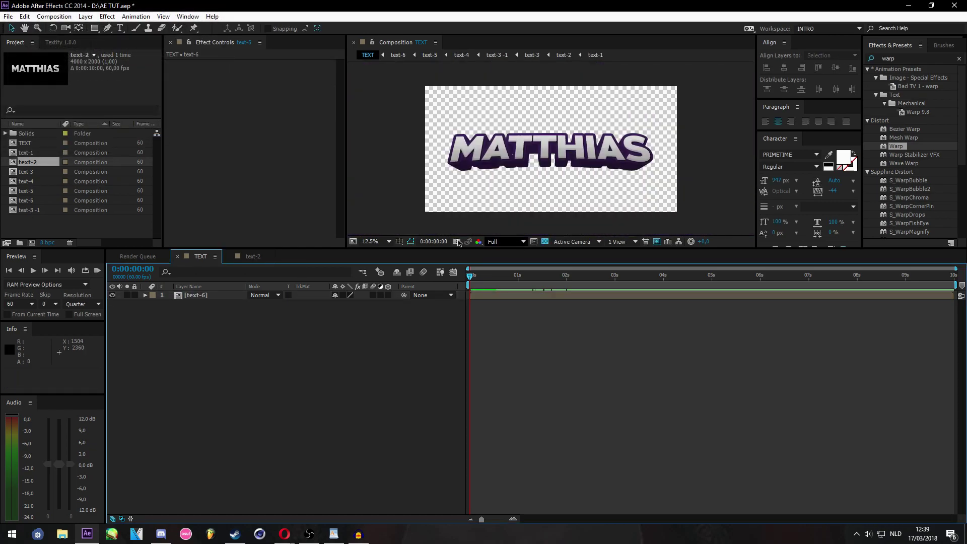
left_click(375, 241)
left_click(384, 253)
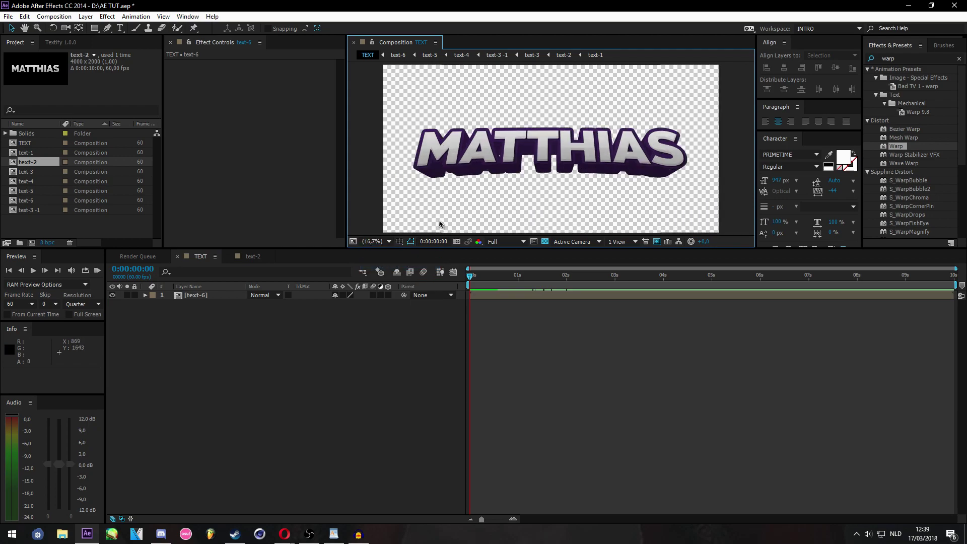
left_click(201, 296)
right_click(210, 295)
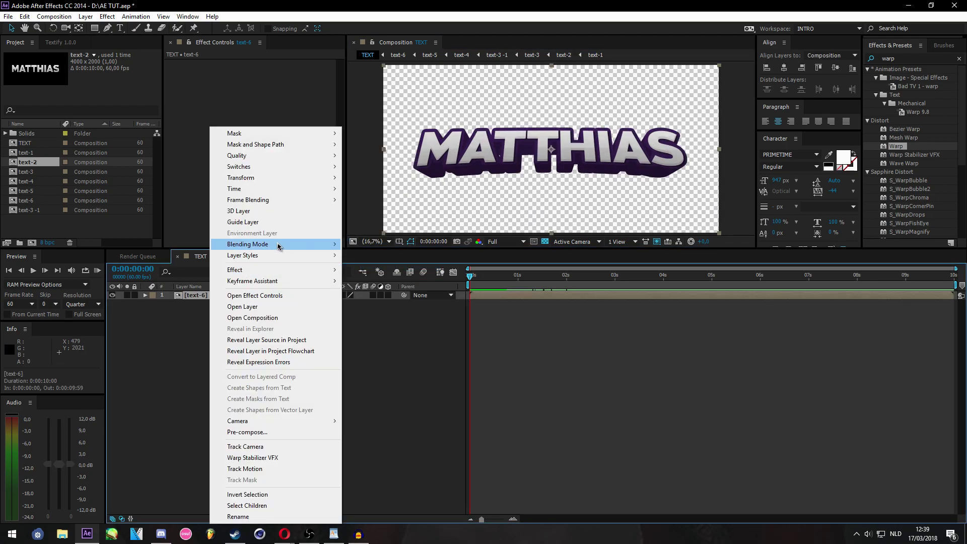
mouse_move(276, 255)
left_click(158, 382)
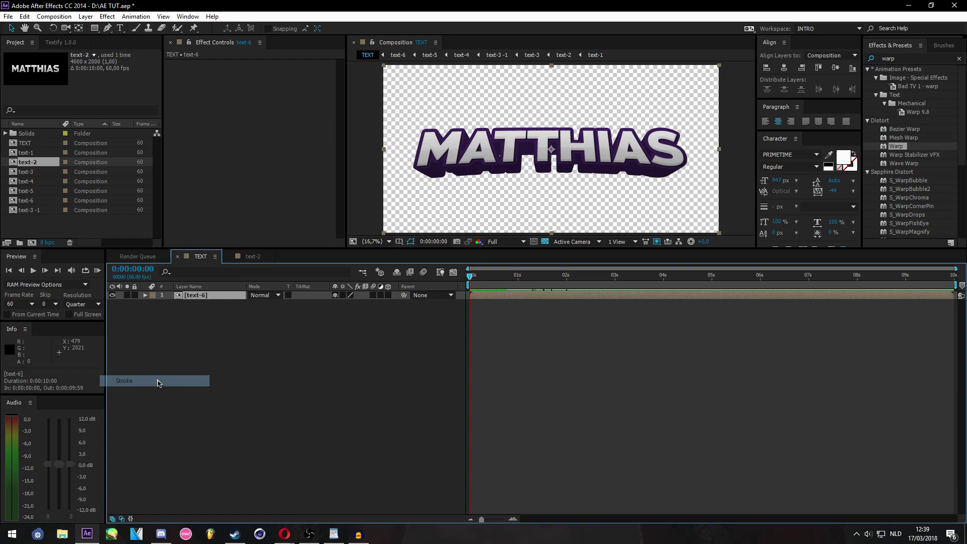
left_click(163, 337)
left_click(162, 330)
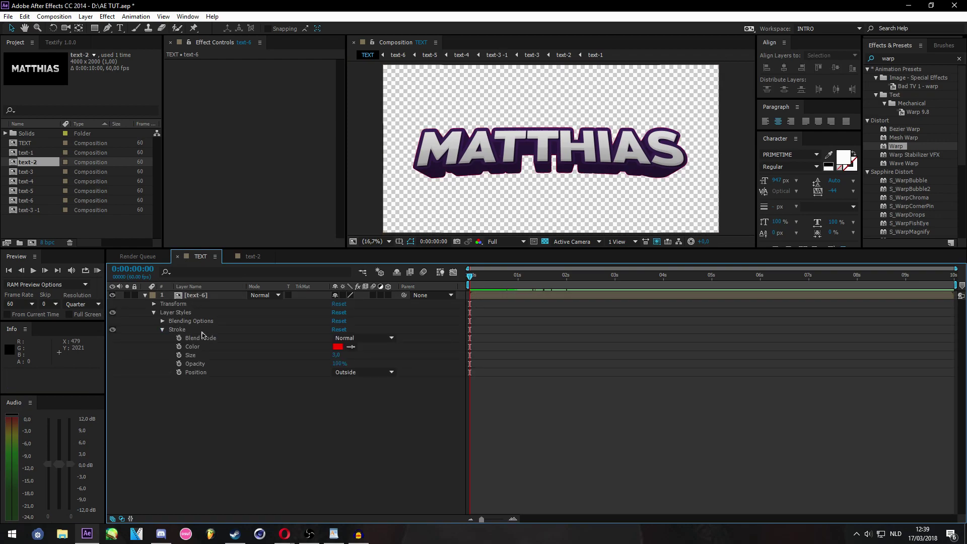
Change the stroke color of the text-6 layer to white
left_click(337, 347)
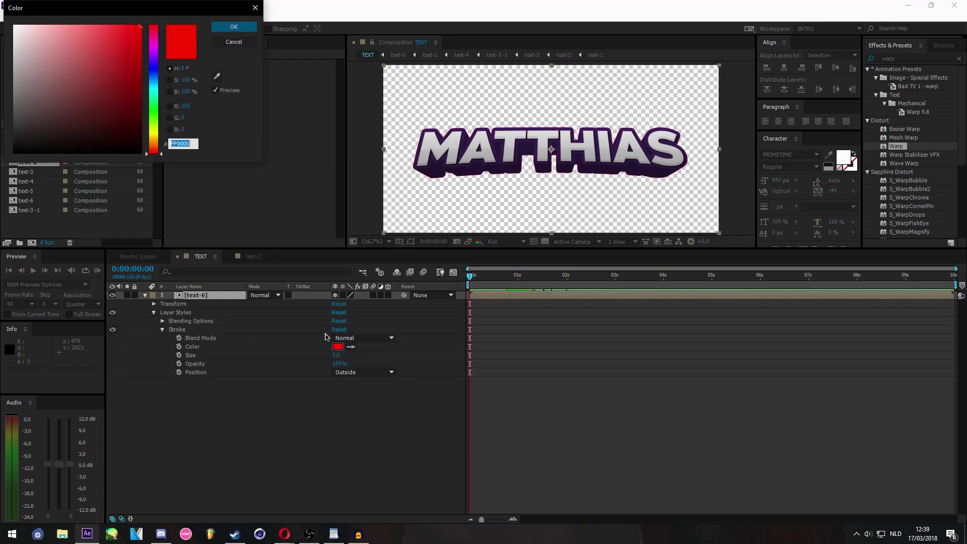
left_click_drag(81, 74, 14, 25)
left_click(236, 26)
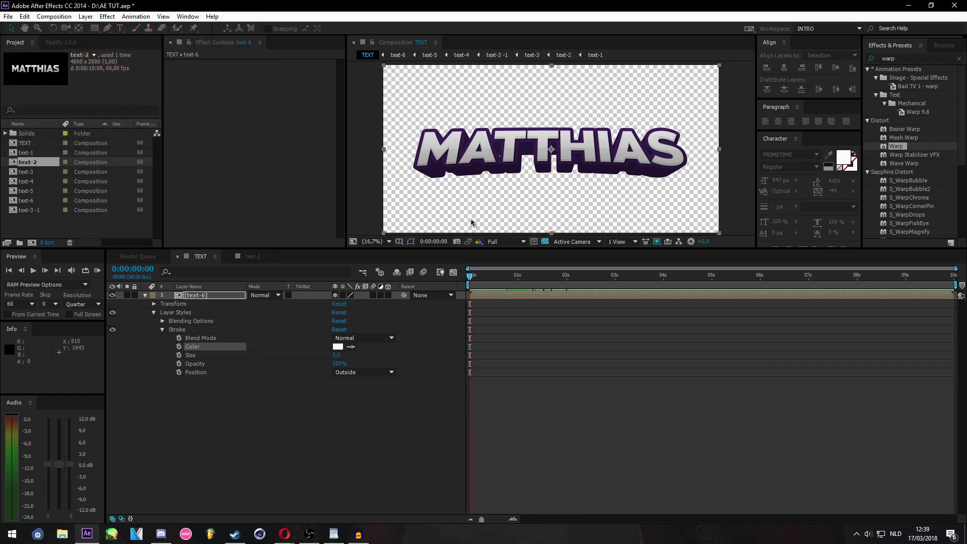
Turn off the transparency grid to judge the stroke on black and set the stroke size to 15
left_click(545, 242)
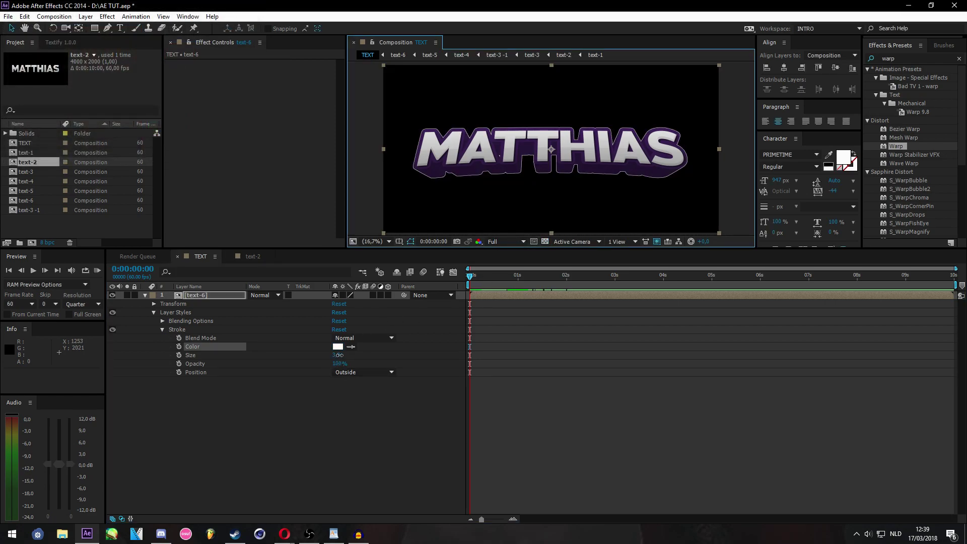
left_click_drag(336, 355, 383, 354)
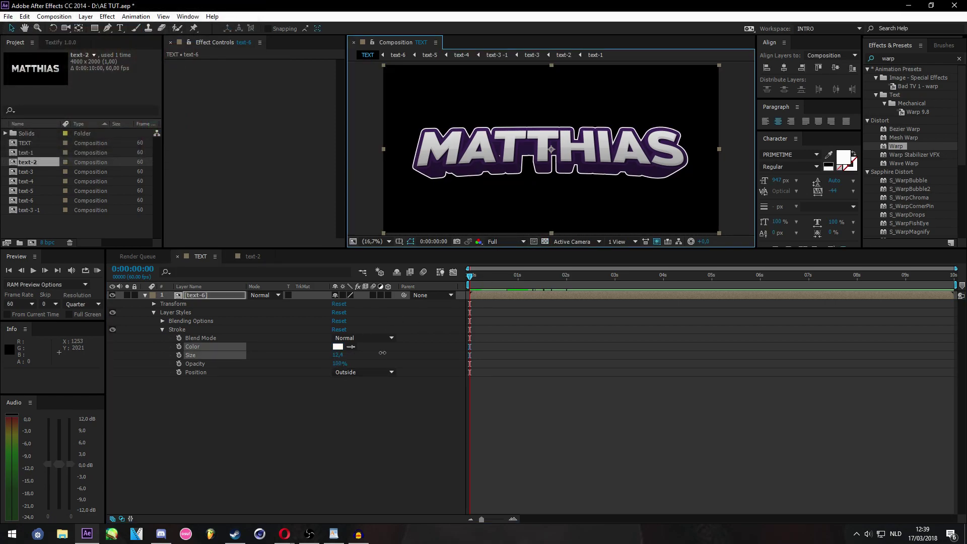
left_click(336, 355)
type("15")
key("Return")
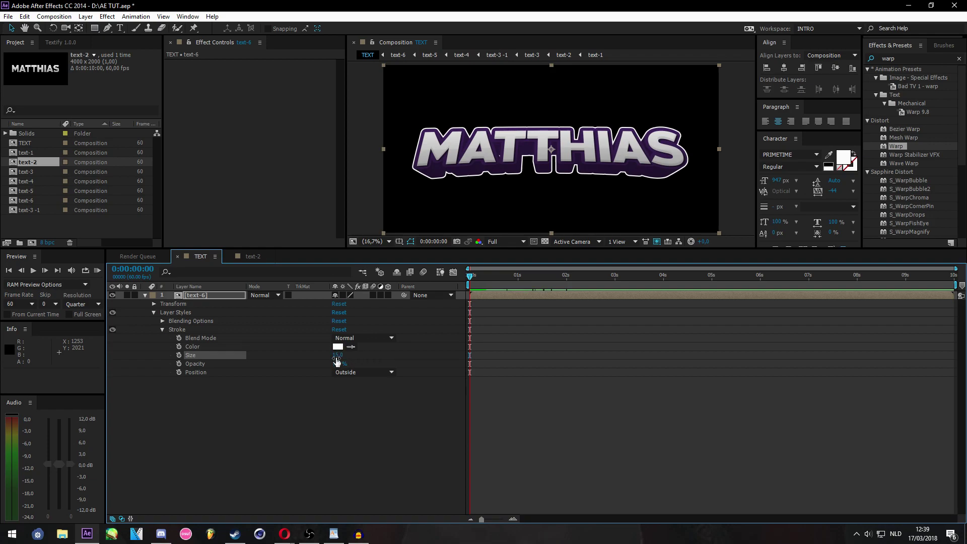
Pre-compose the stroked text-6 layer as TEXT-7 and turn the transparency grid back on
right_click(221, 297)
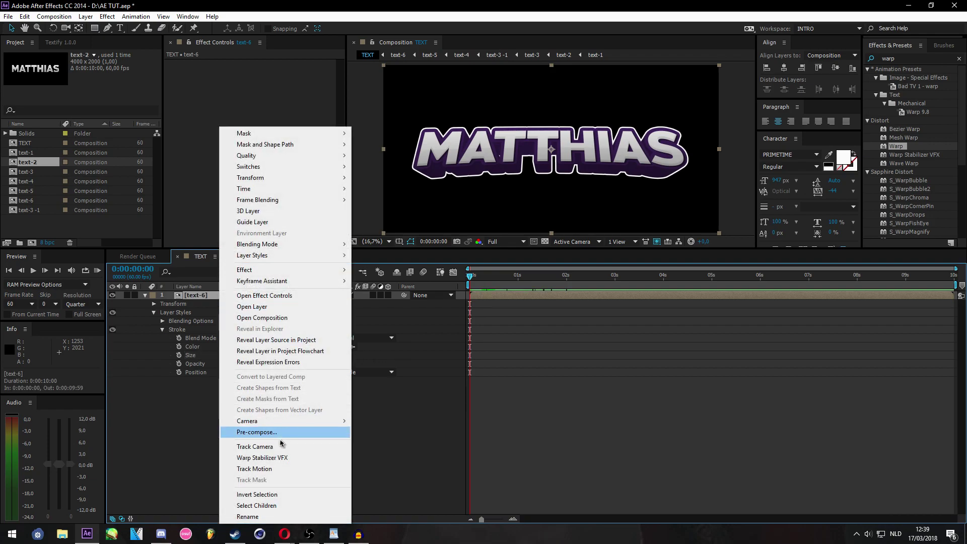
left_click(281, 433)
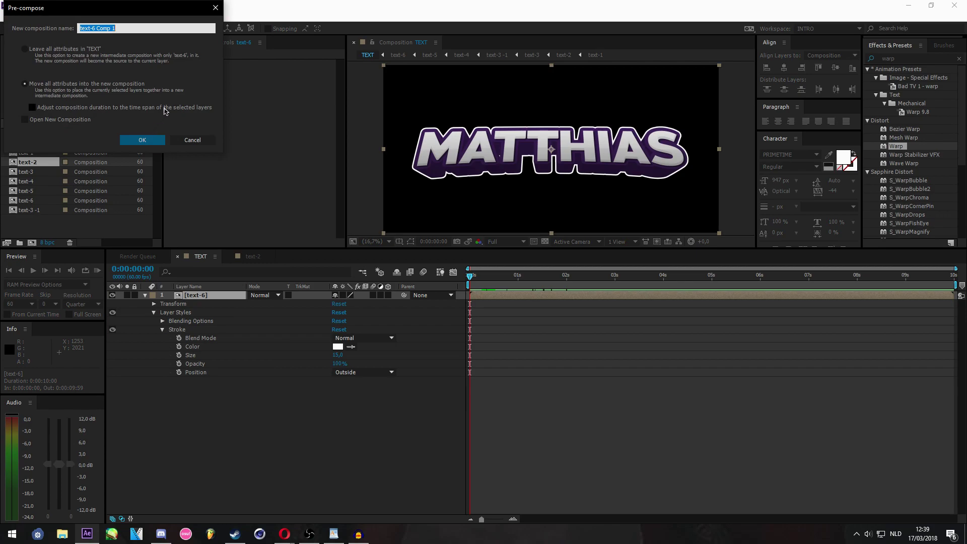
type("TEXT-7")
key("Return")
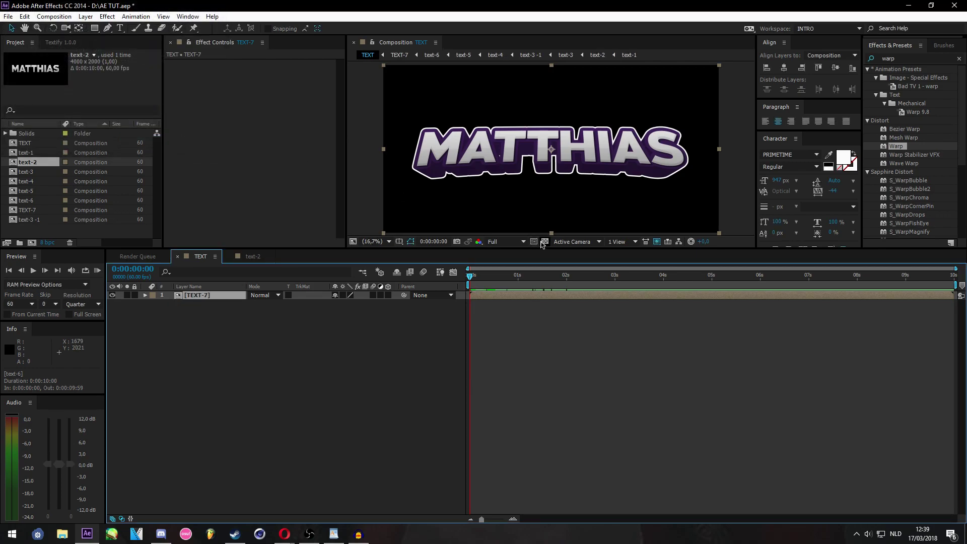
left_click(544, 241)
Find the Drop Shadow effect and apply it to the TEXT-7 layer
left_click(899, 57)
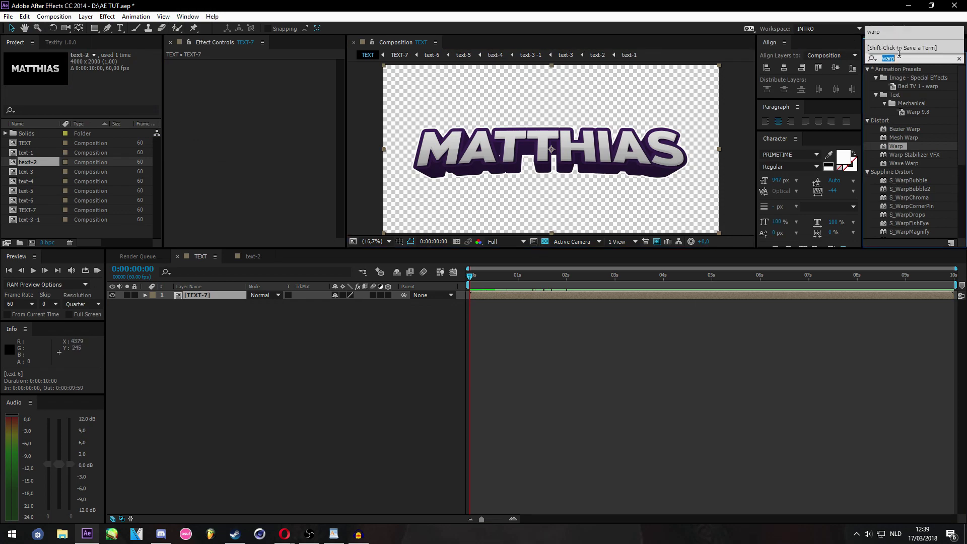
type("drop")
left_click_drag(906, 163, 295, 178)
Adjust the drop shadow's softness and set its distance to 15
left_click(265, 126)
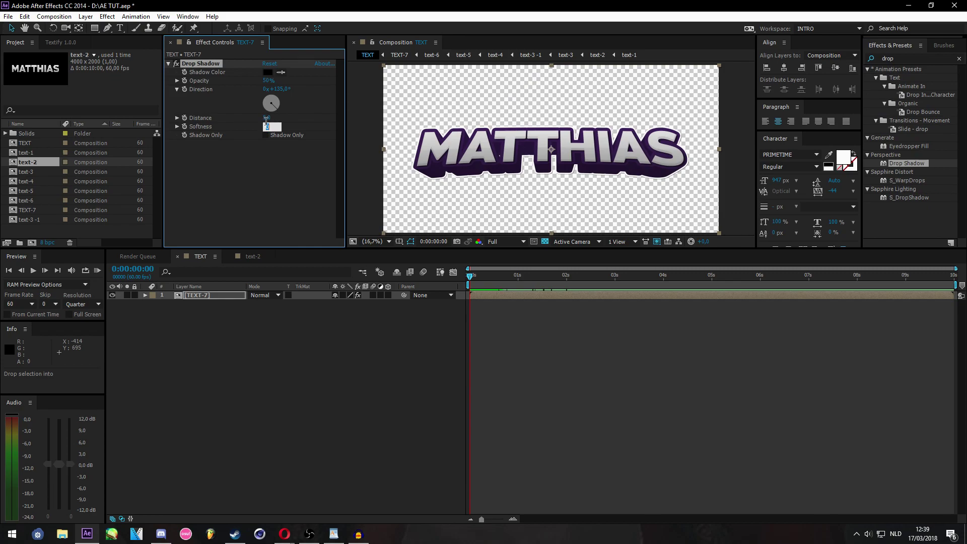
key("Return")
left_click(267, 118)
type("15")
key("Return")
scroll(517, 202, "up", 2)
scroll(528, 192, "down", 2)
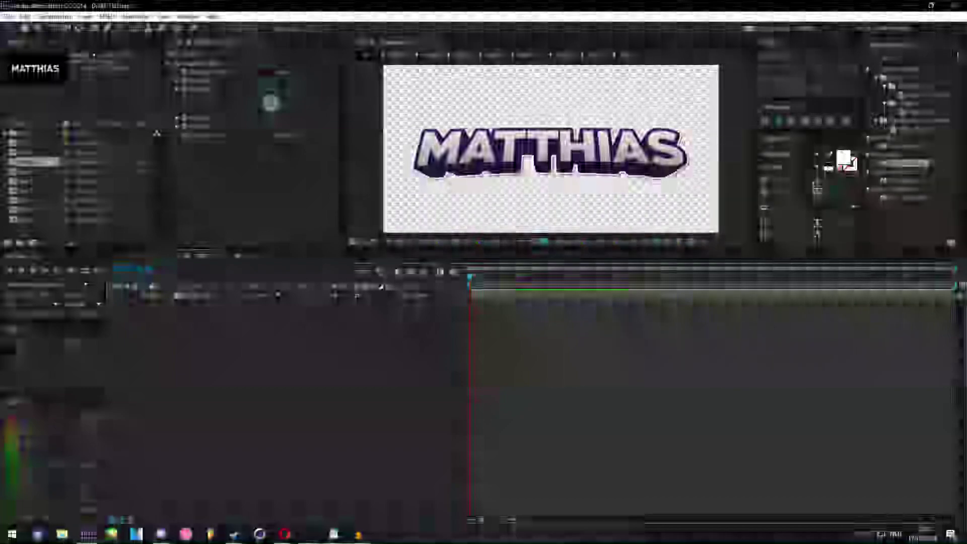
Clear the effect search and browse the full list of effects
left_click(957, 46)
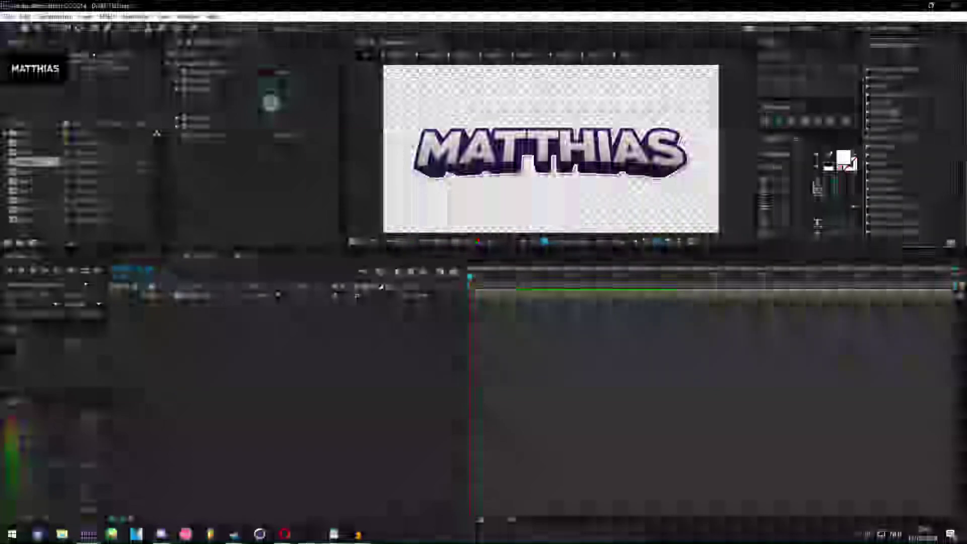
scroll(912, 138, "down", 3)
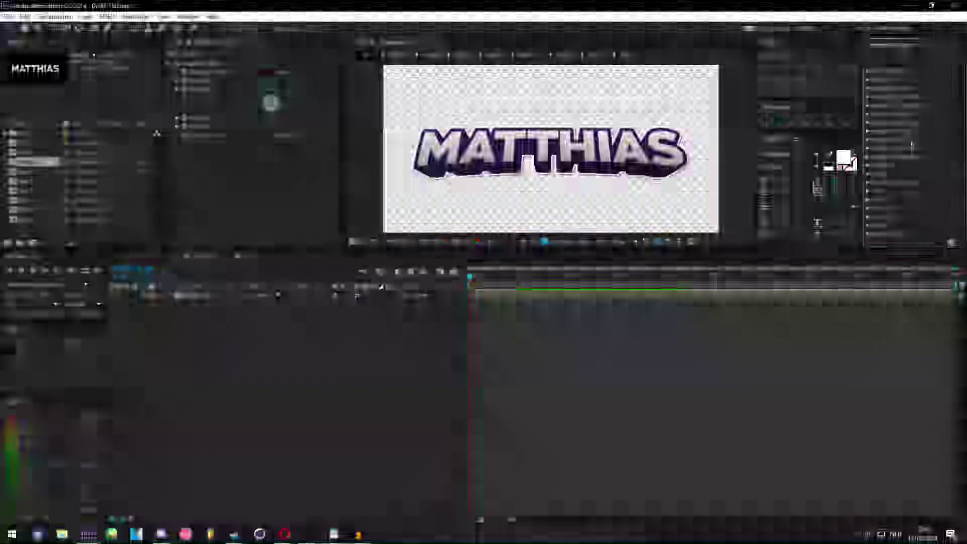